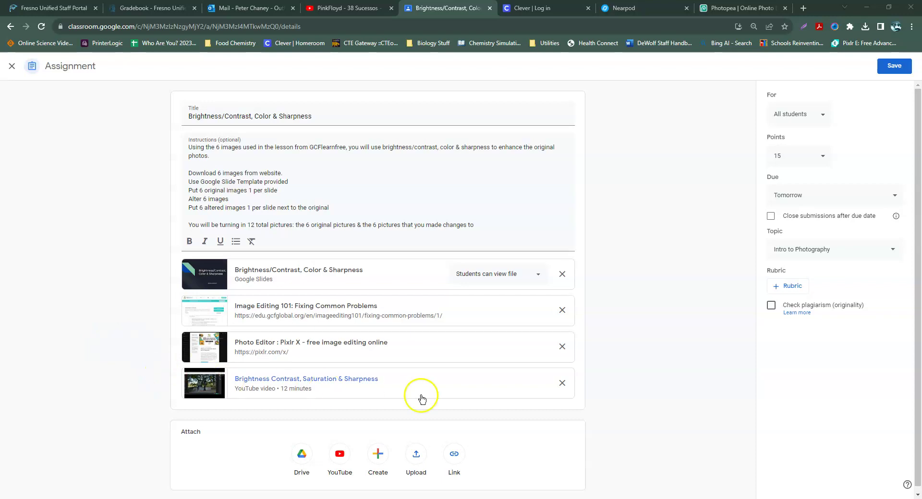
- Delete the Pixlr X attachment card so the assignment keeps three attachments
click(563, 351)
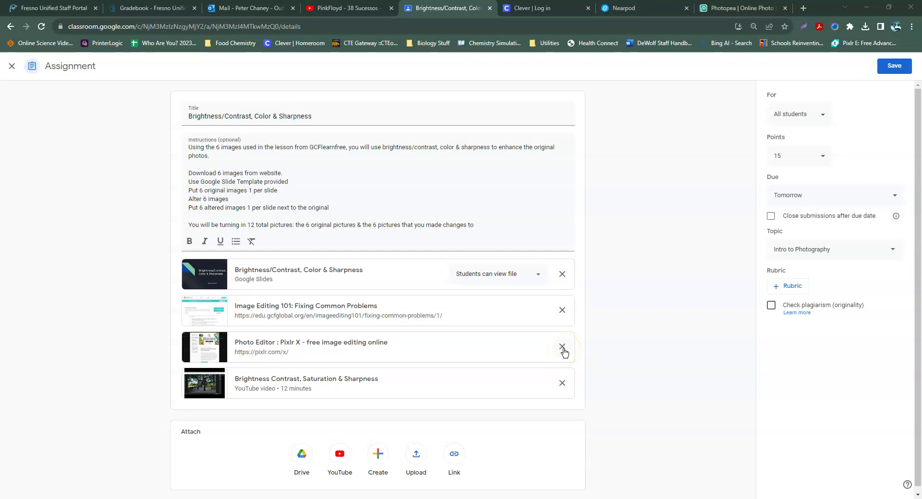
- Go to the Photopea start page and select its photopea.com address for copying
click(731, 9)
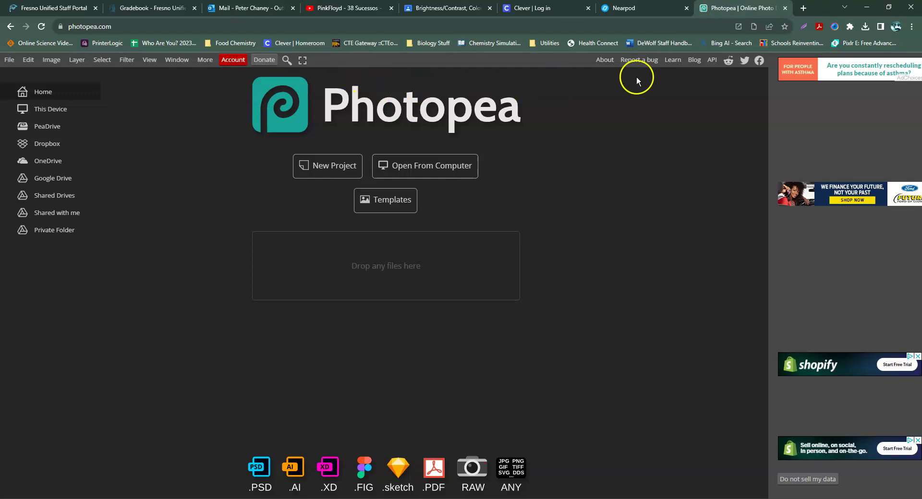
click(88, 26)
key(ctrl+c)
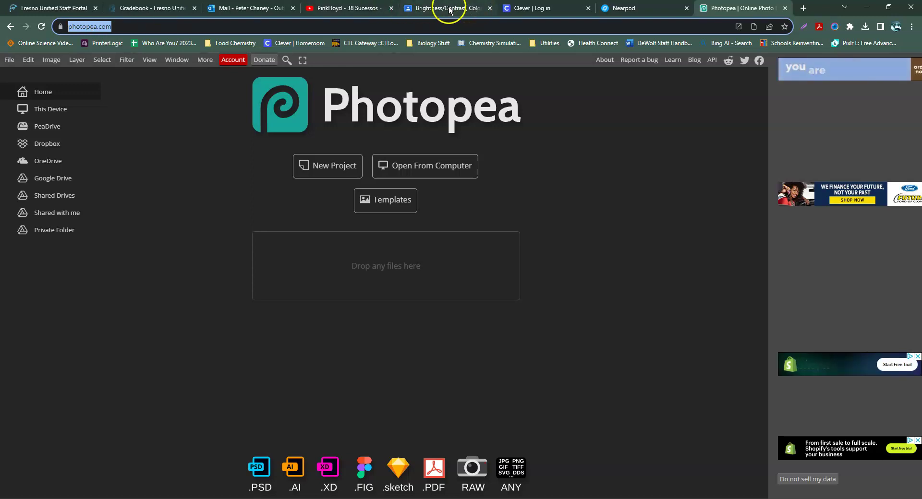
- Add the copied photopea.com URL as a Link attachment on the Brightness/Contrast assignment
click(434, 8)
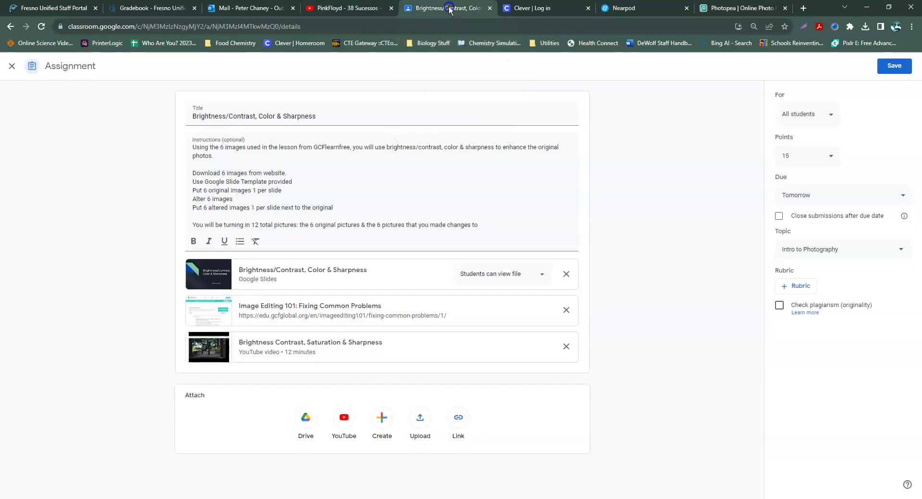
click(458, 417)
click(447, 275)
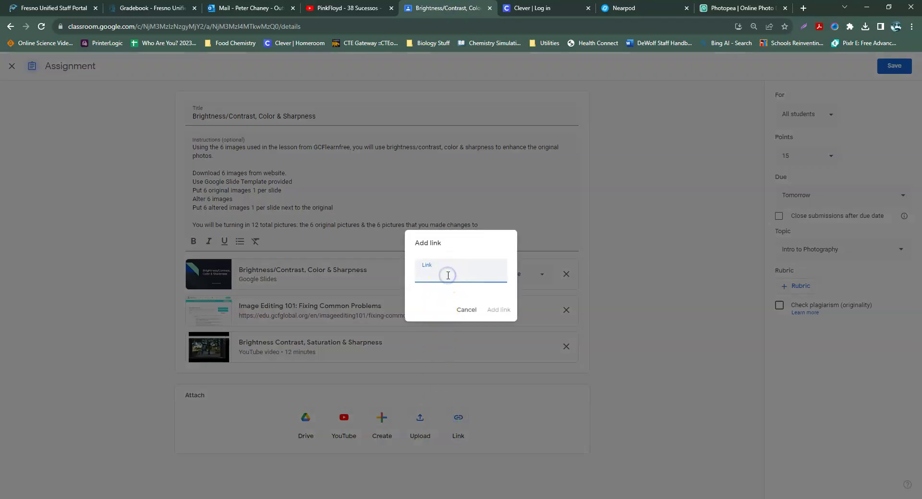
key(ctrl+v)
key(Return)
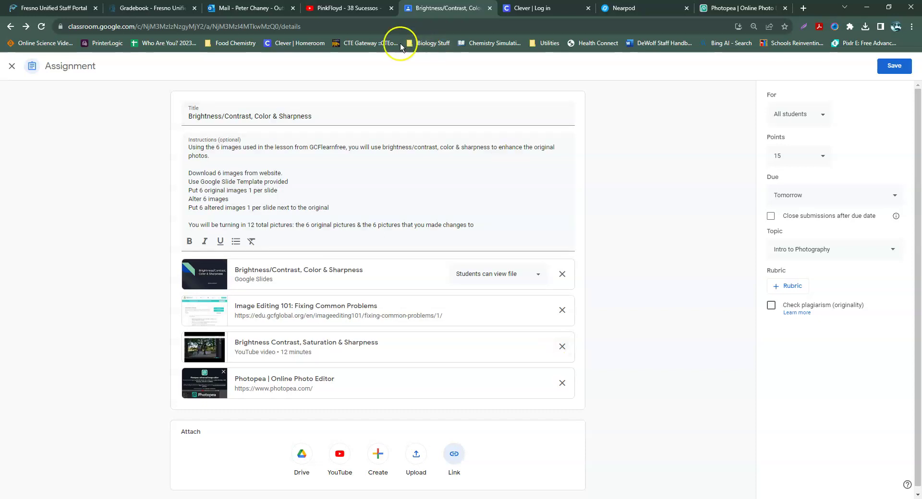
- Open the Image Editing 101 lesson, close the cookie banner, and scroll to the example images
click(290, 315)
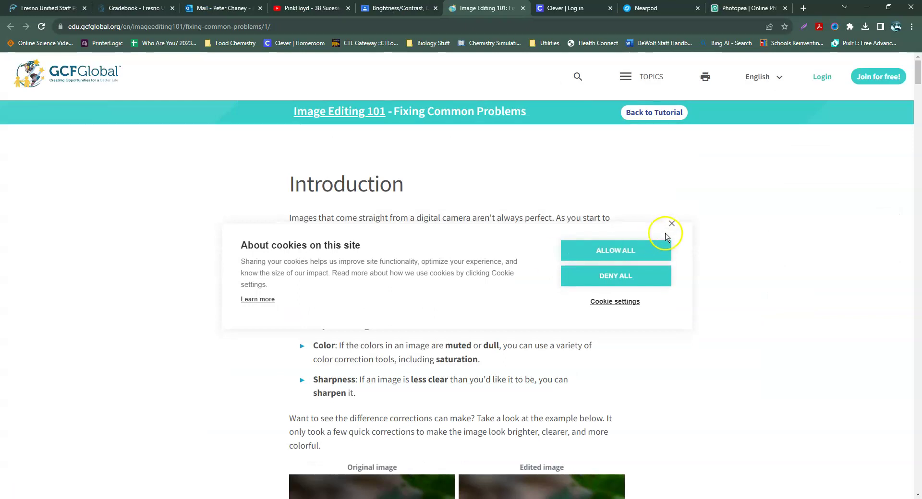
click(671, 223)
scroll(279, 291, down, 3)
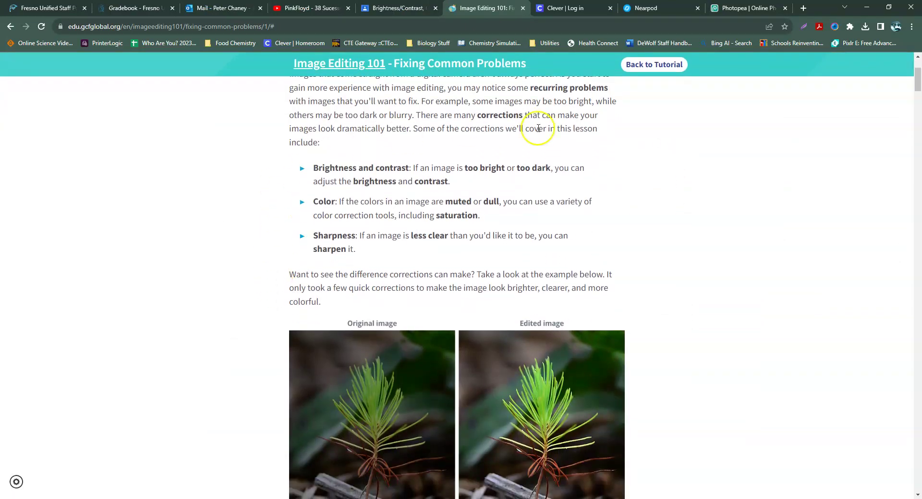
scroll(405, 181, up, 2)
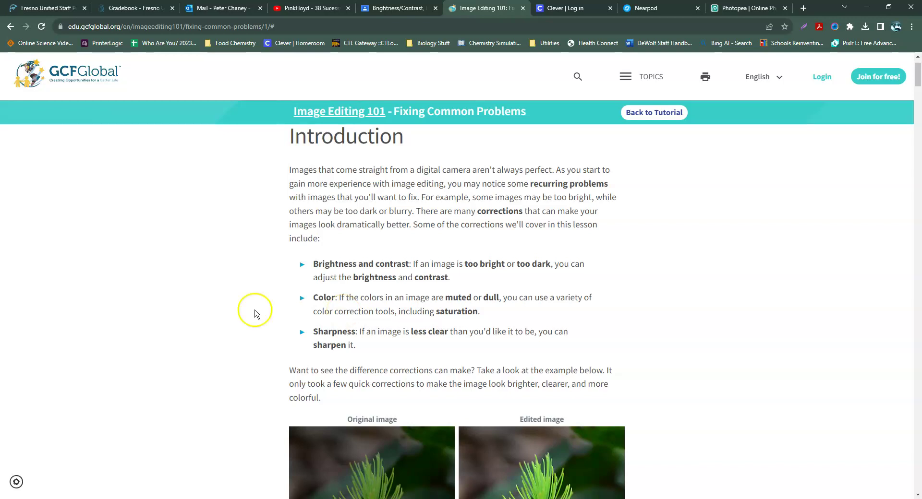
scroll(230, 306, down, 4)
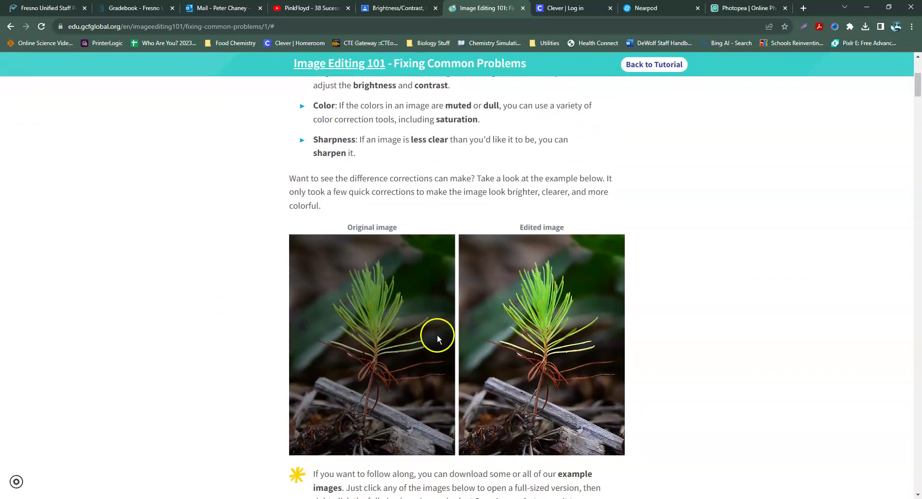
scroll(312, 312, up, 2)
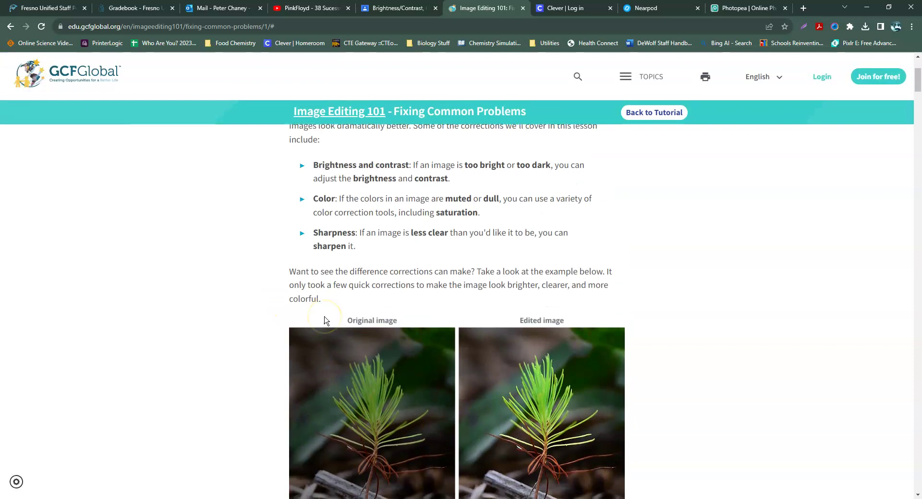
scroll(466, 322, down, 1)
scroll(393, 357, down, 1)
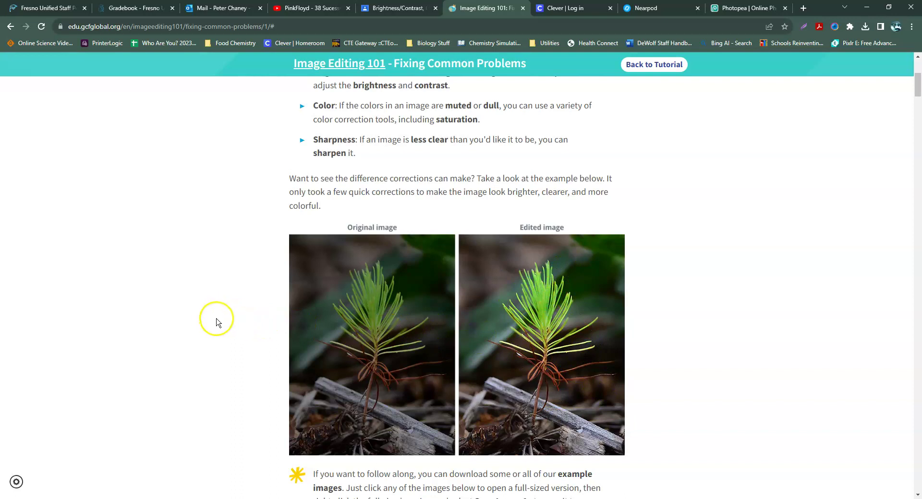
scroll(216, 320, down, 5)
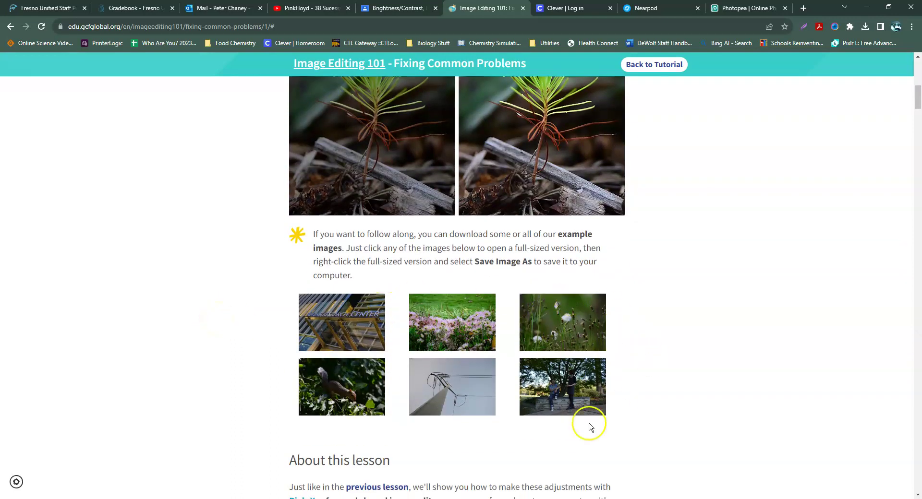
- Save the full-size museum photo as museum_fullsize (1).jpg in a new Downloads folder, Edit Pics2
click(338, 320)
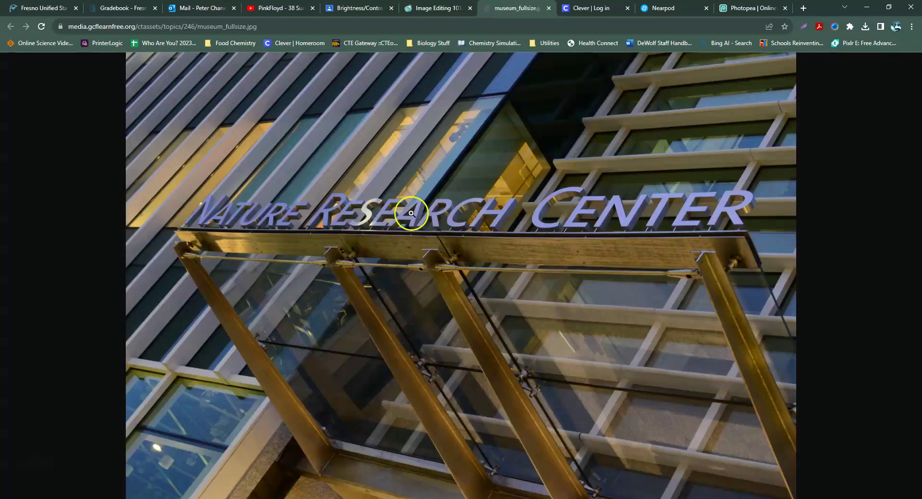
right_click(411, 215)
click(447, 231)
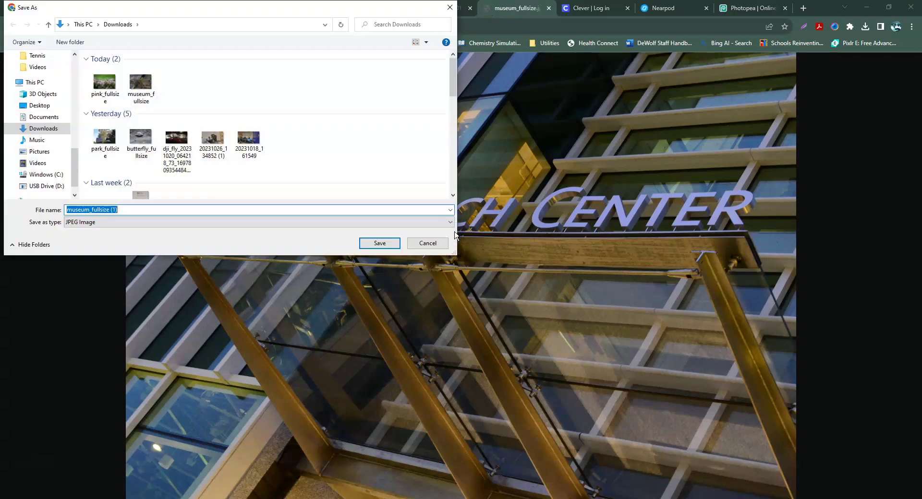
click(69, 42)
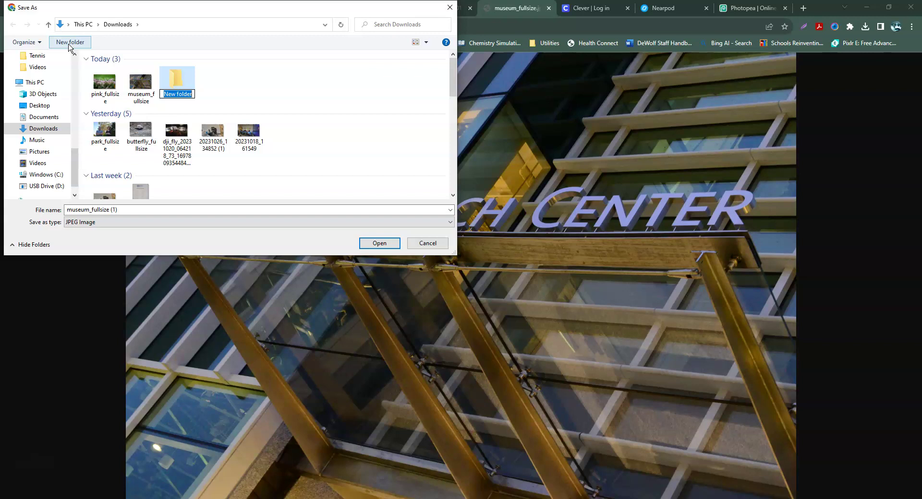
text(Edit Pics2)
key(Return)
click(120, 210)
click(177, 88)
double_click(176, 88)
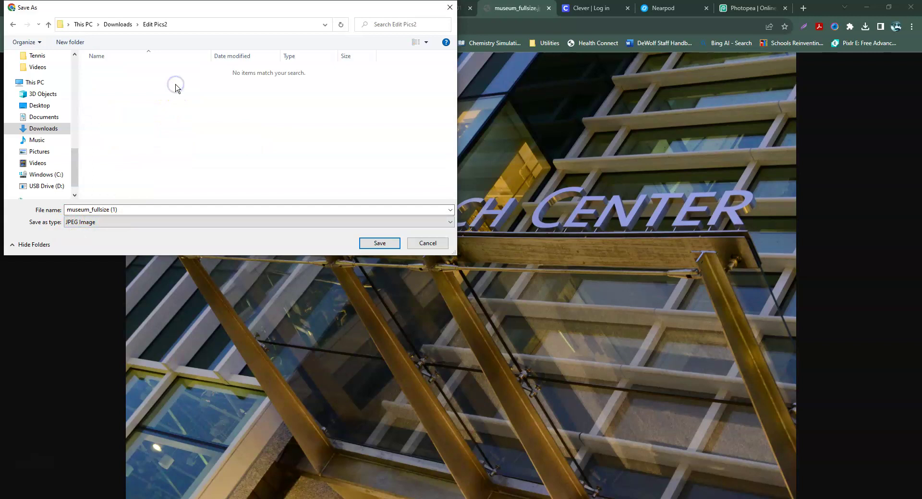
click(380, 244)
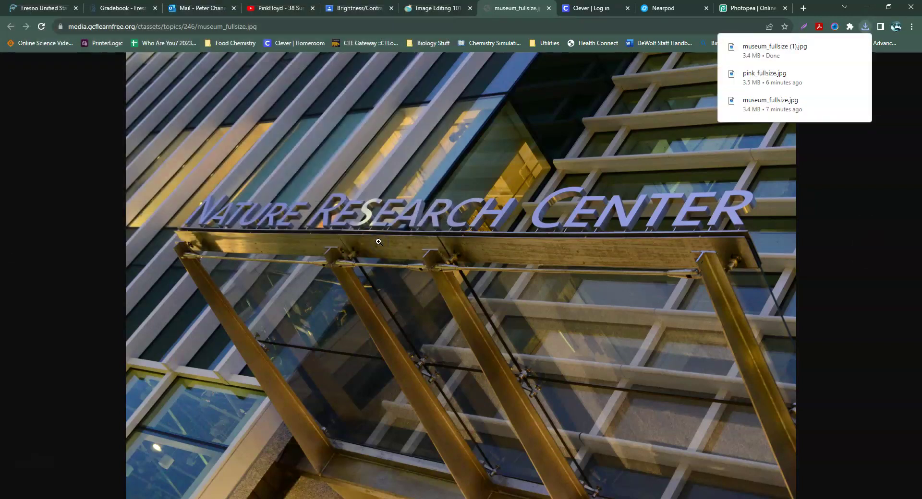
- Save the full-size pink flowers and plants photos into Edit Pics2
click(549, 8)
click(419, 301)
right_click(354, 213)
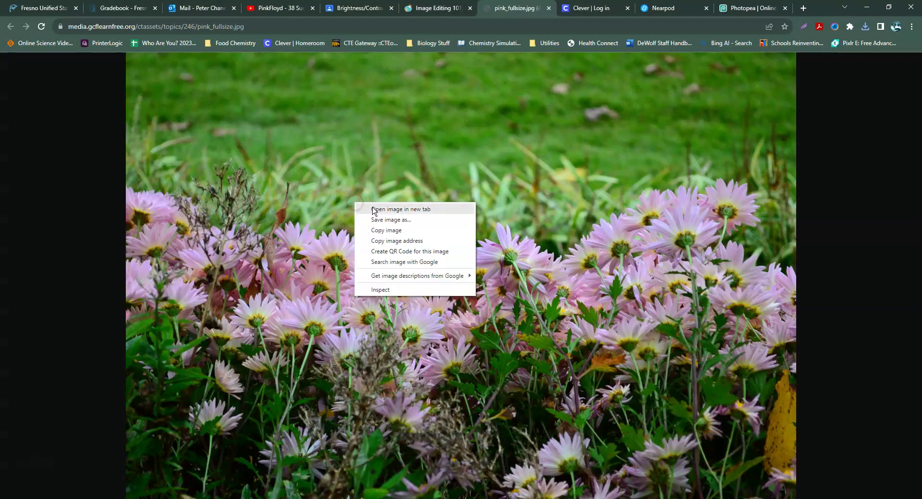
click(384, 218)
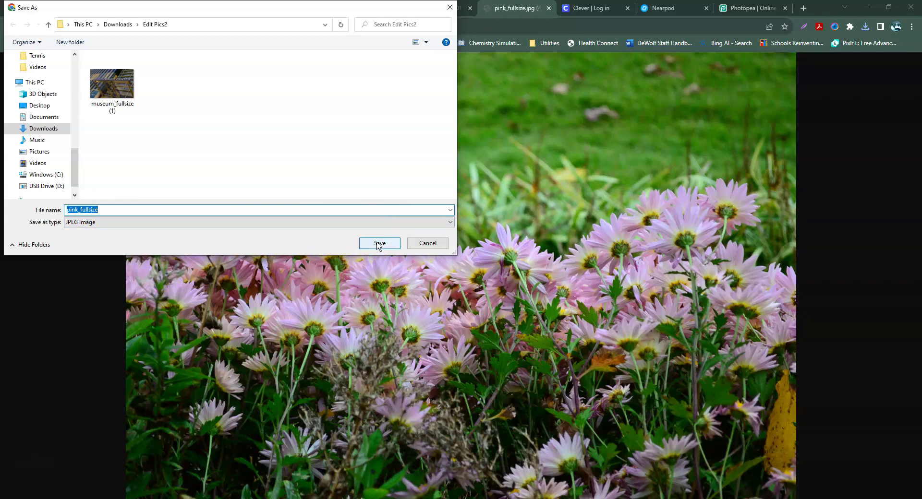
click(379, 244)
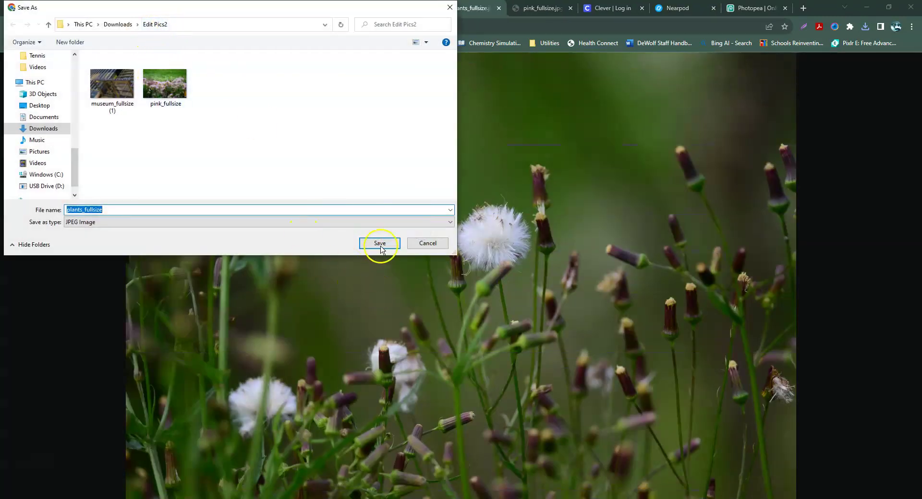
click(379, 243)
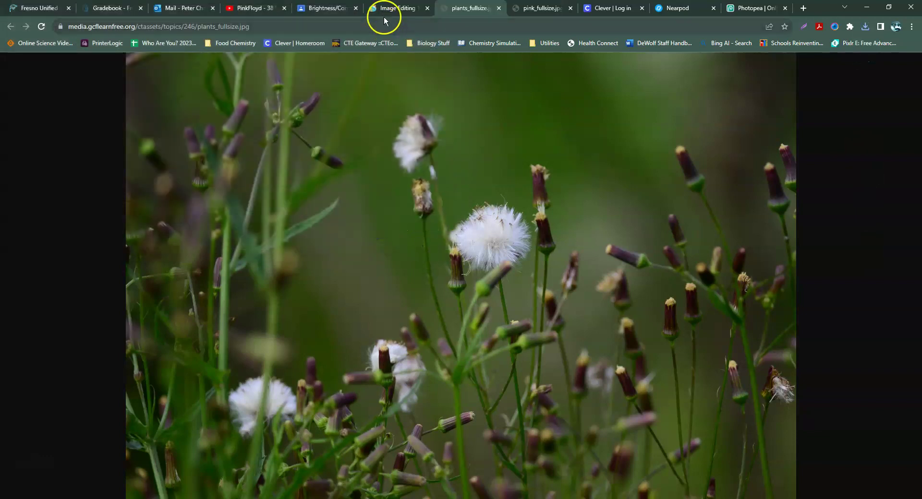
- Save the full-size squirrel photo as squirrel_fullsize into Edit Pics2
click(386, 8)
click(377, 384)
right_click(425, 306)
click(461, 315)
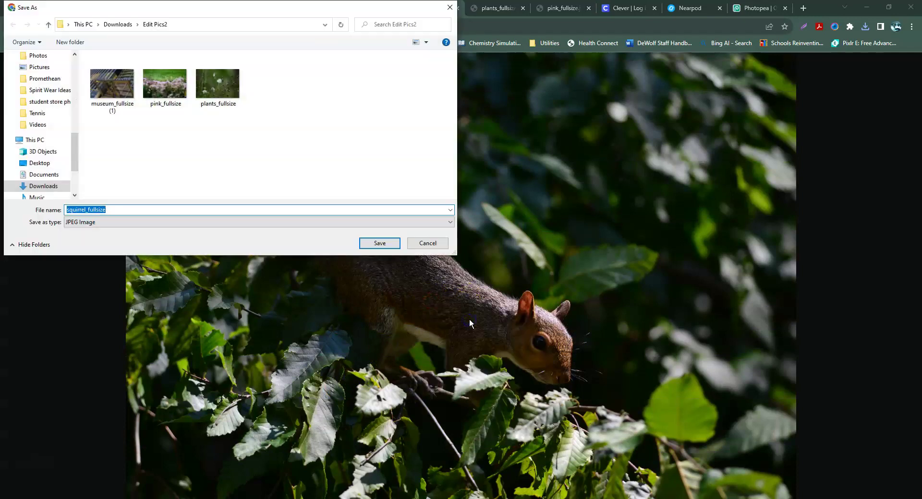
click(379, 245)
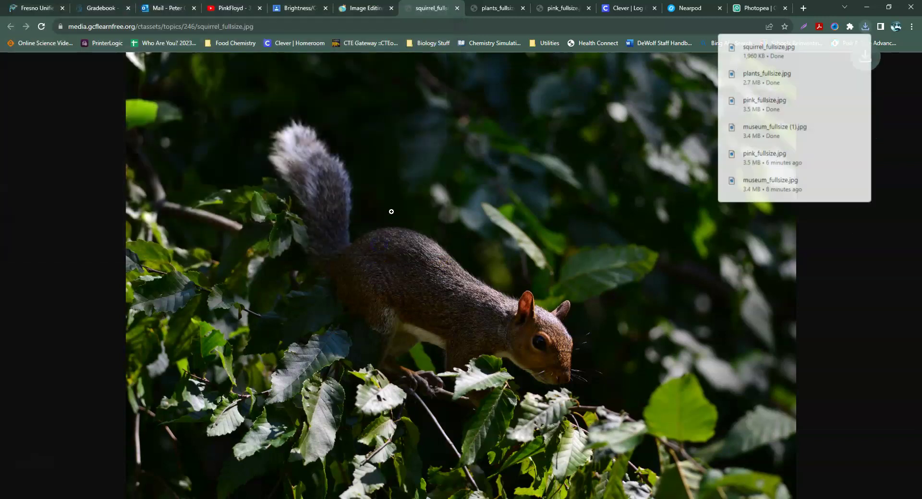
- Save the full-size power-line tower and wall photos into Edit Pics2
click(368, 10)
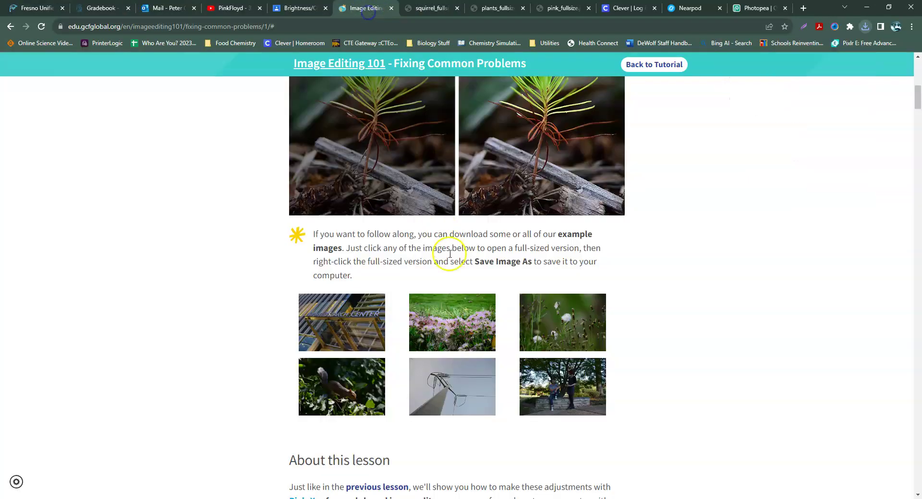
click(462, 379)
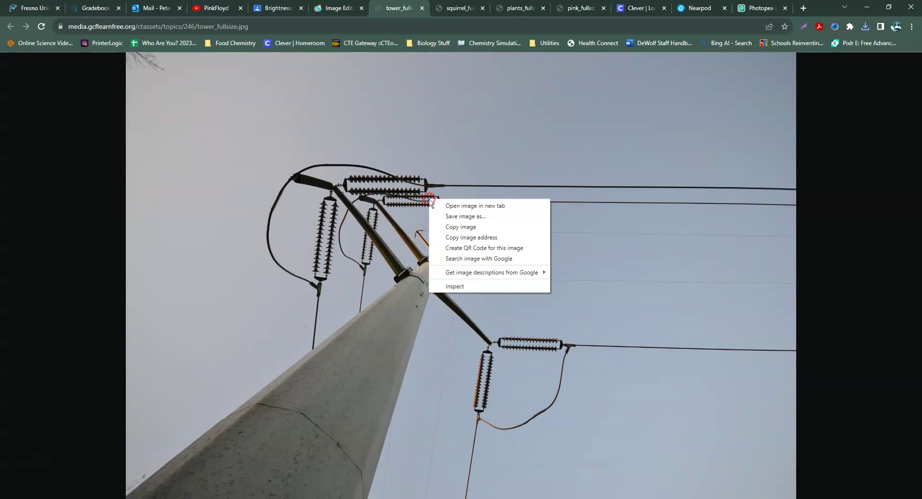
click(461, 216)
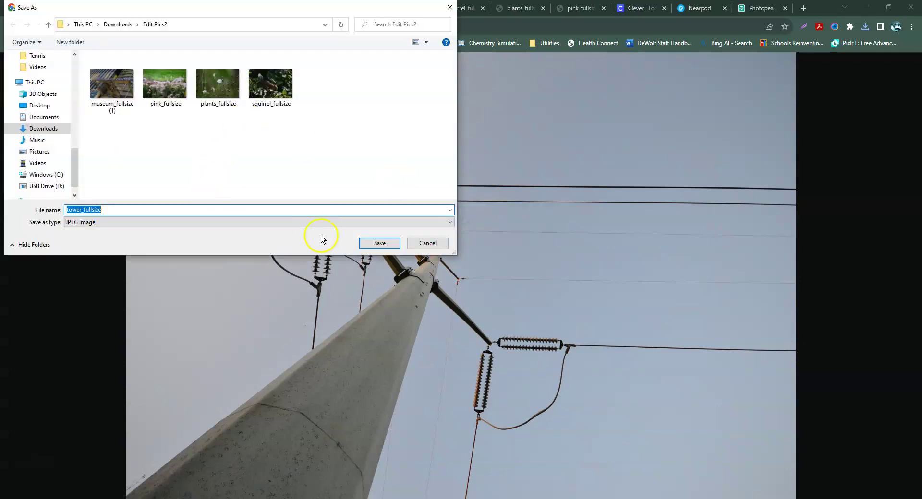
click(379, 244)
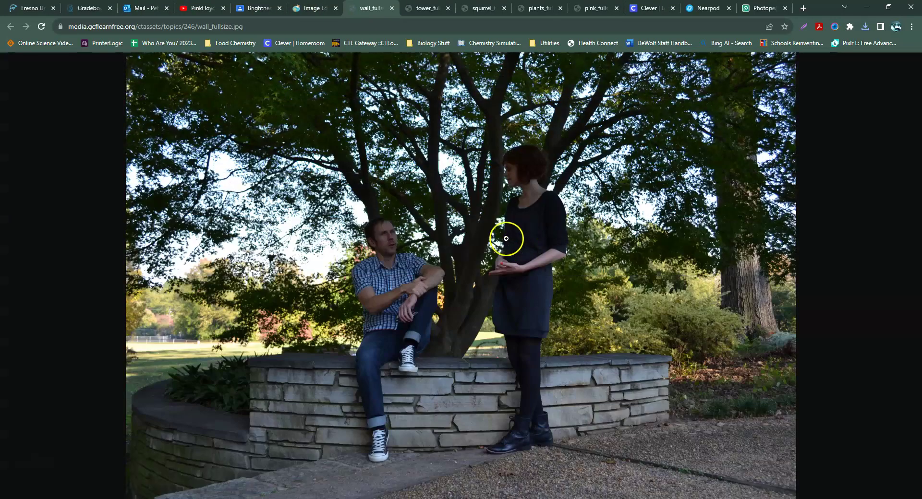
right_click(435, 213)
click(468, 234)
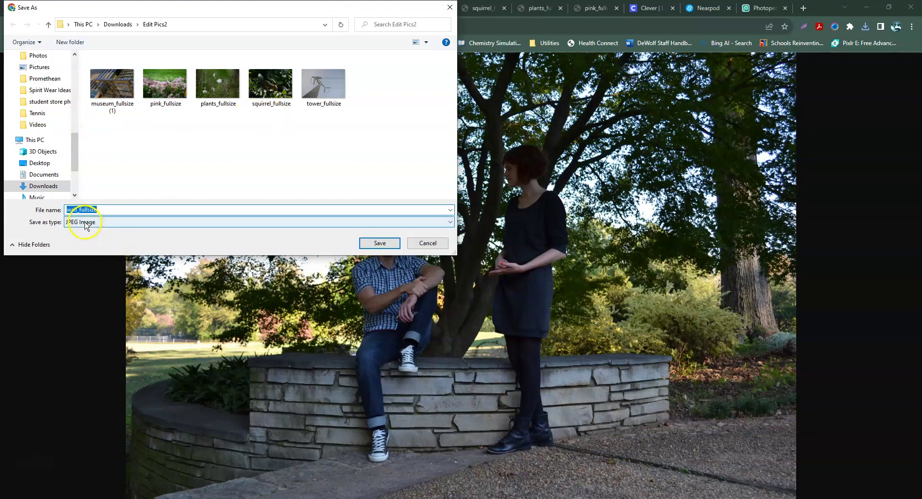
click(379, 244)
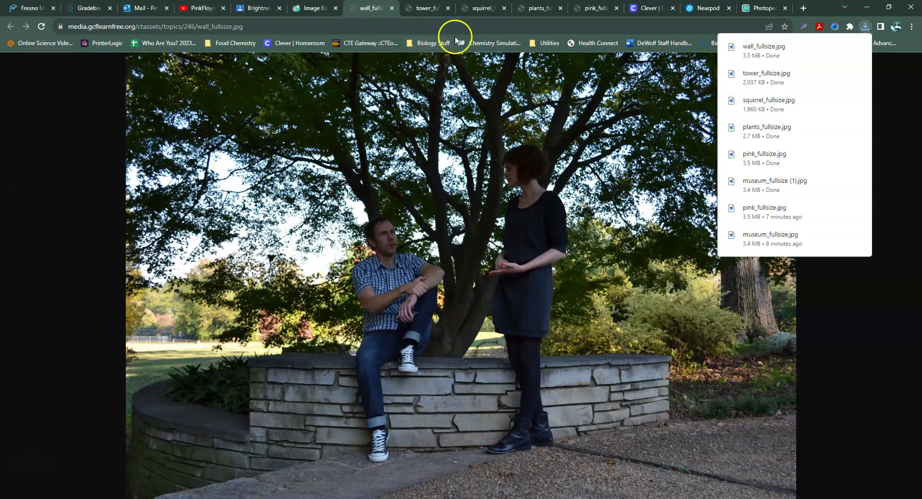
- Close the five photo tabs and open the attached Brightness/Contrast, Color & Sharpness slides
click(617, 9)
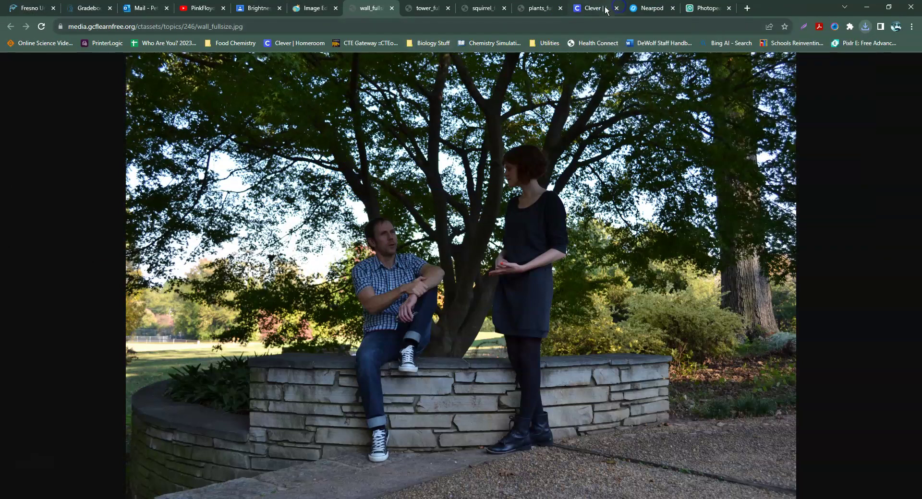
click(560, 8)
click(504, 8)
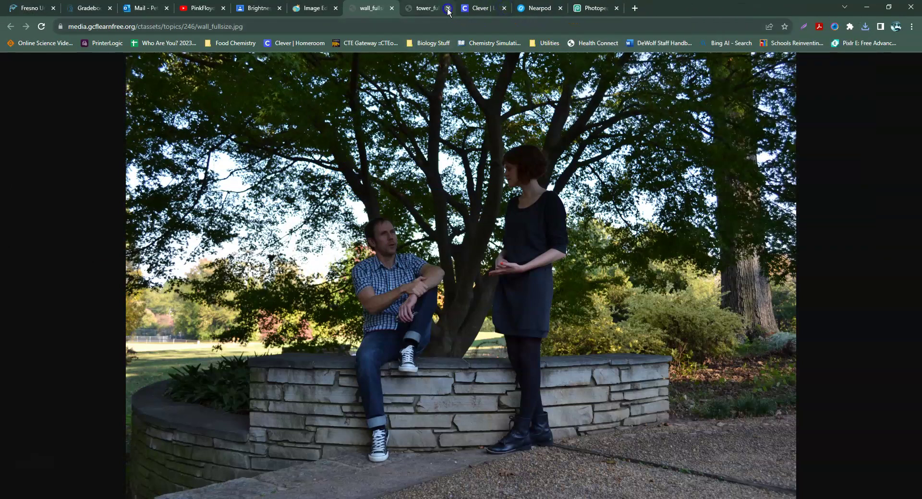
click(447, 8)
click(392, 8)
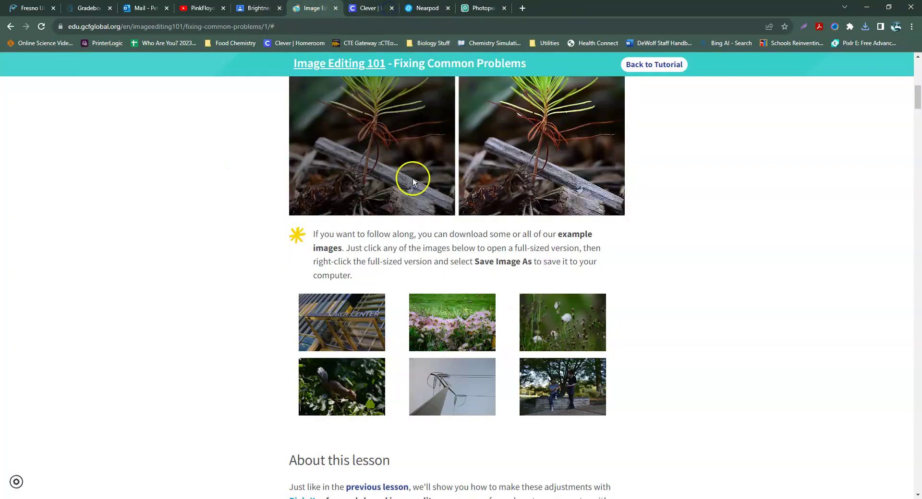
click(396, 8)
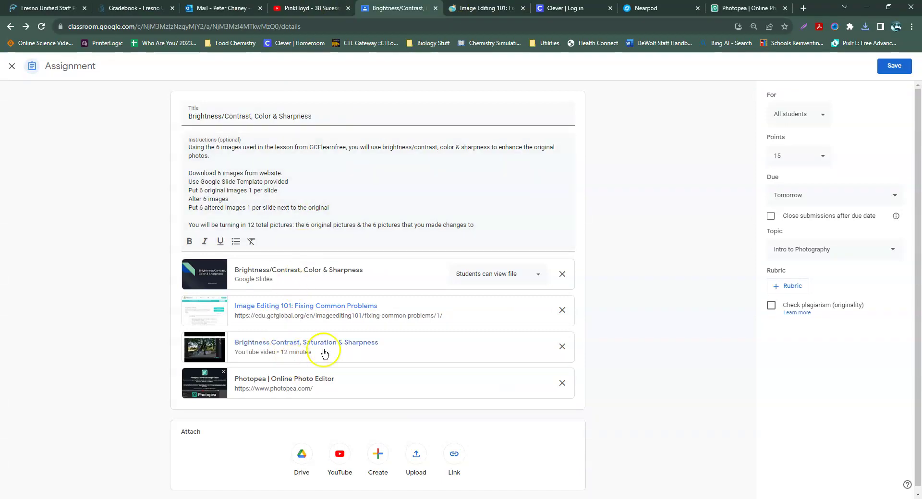
click(272, 279)
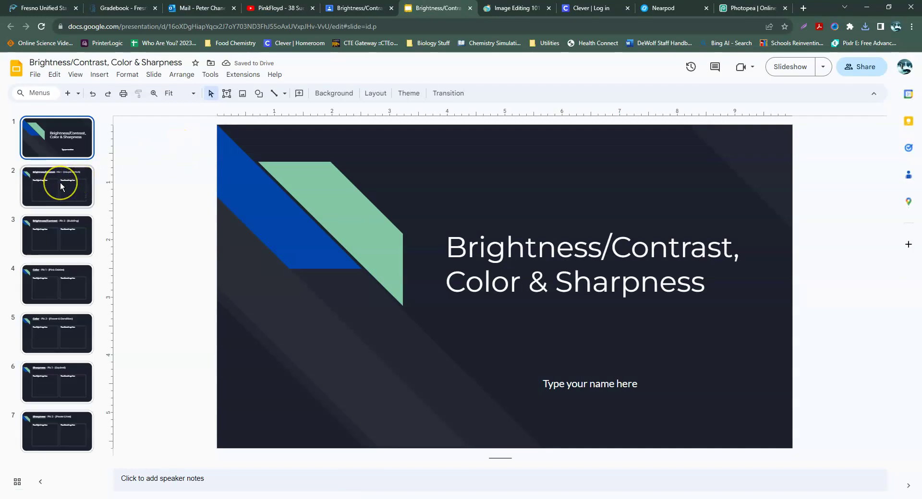
- Select slide 2 (Couple in Park) and start an image upload, abandoning the Desktop browse
click(60, 186)
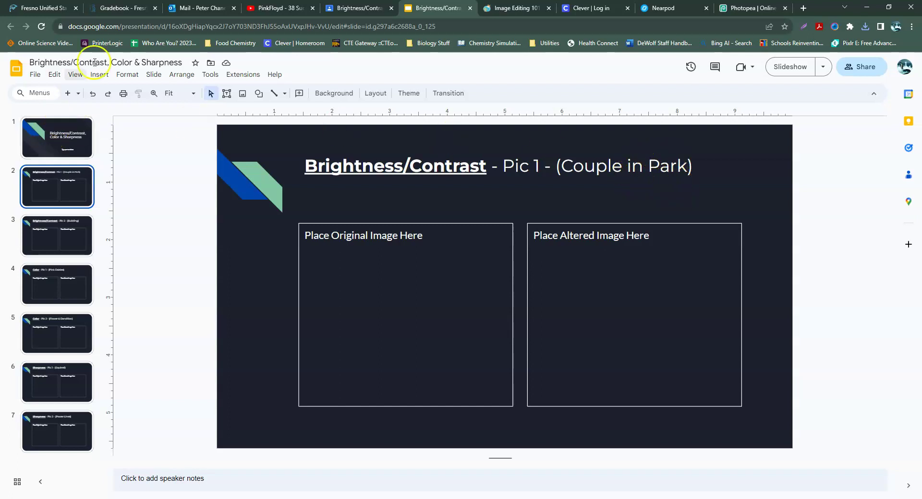
click(102, 79)
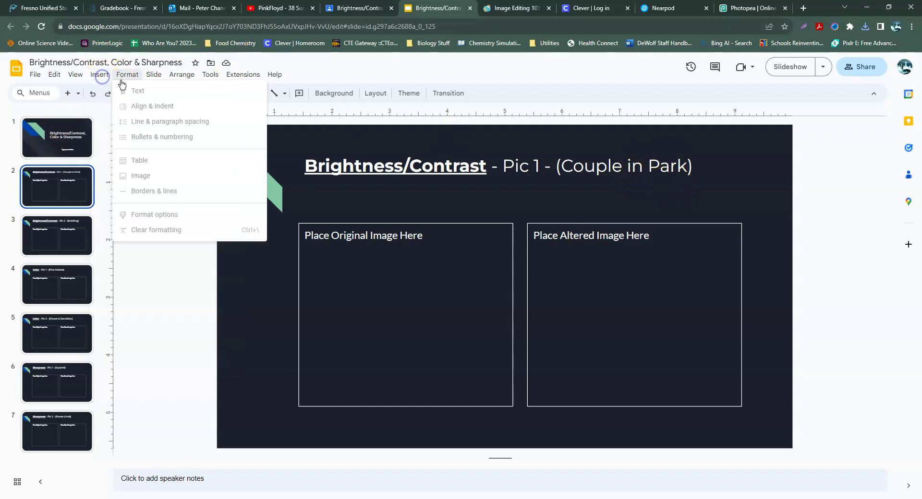
mouse_move(171, 95)
click(265, 94)
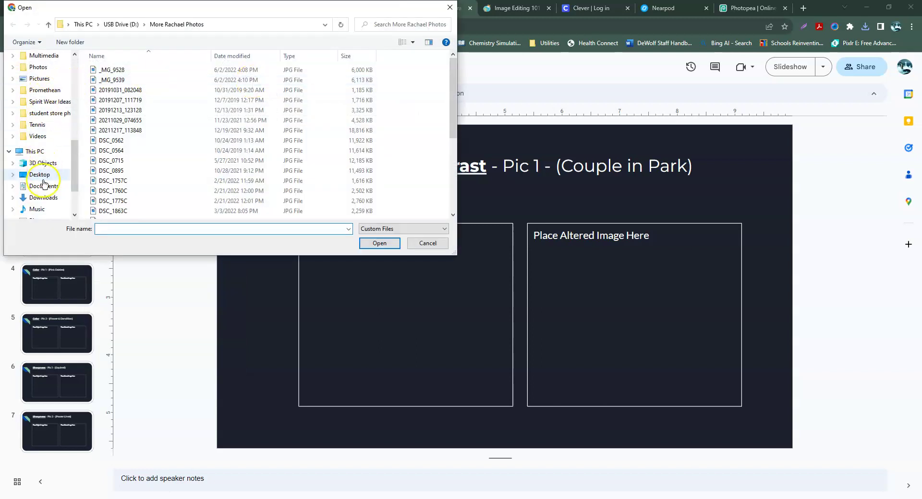
click(39, 174)
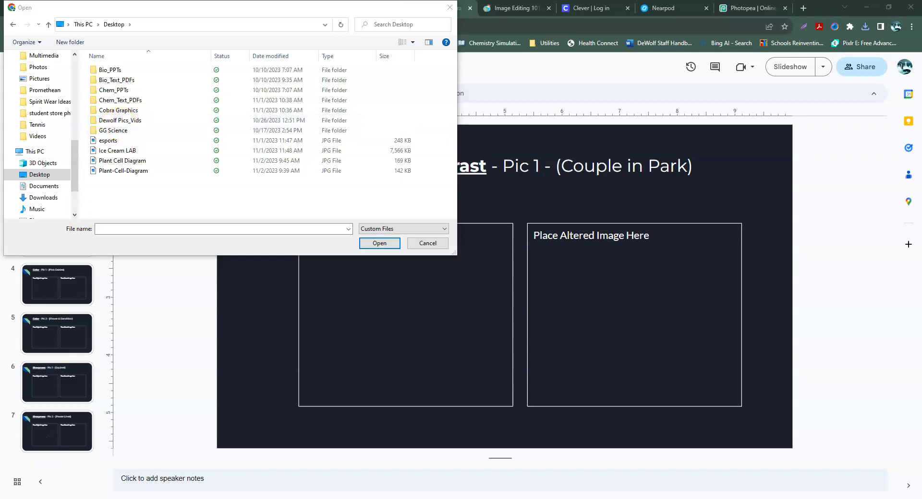
key(Escape)
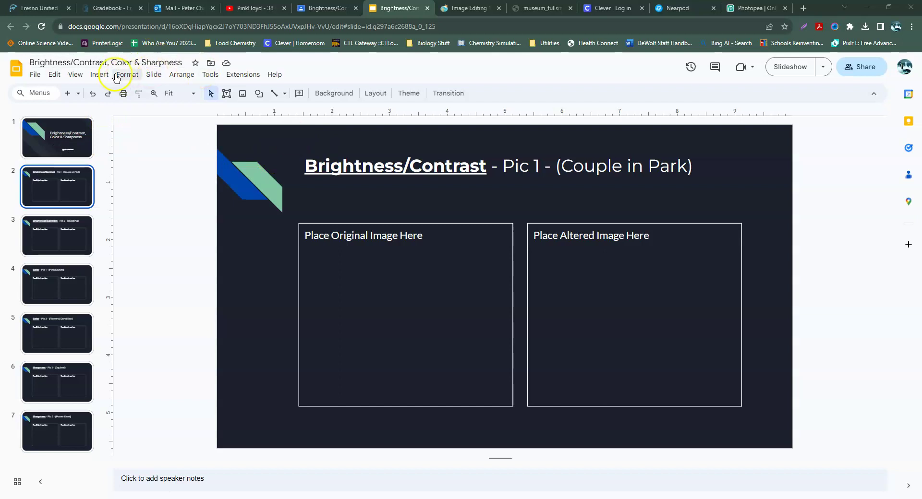
- Upload wall_fullsize from Downloads > Edit Pics2 and fit it inside the Original Image box
click(100, 75)
mouse_move(205, 91)
click(267, 91)
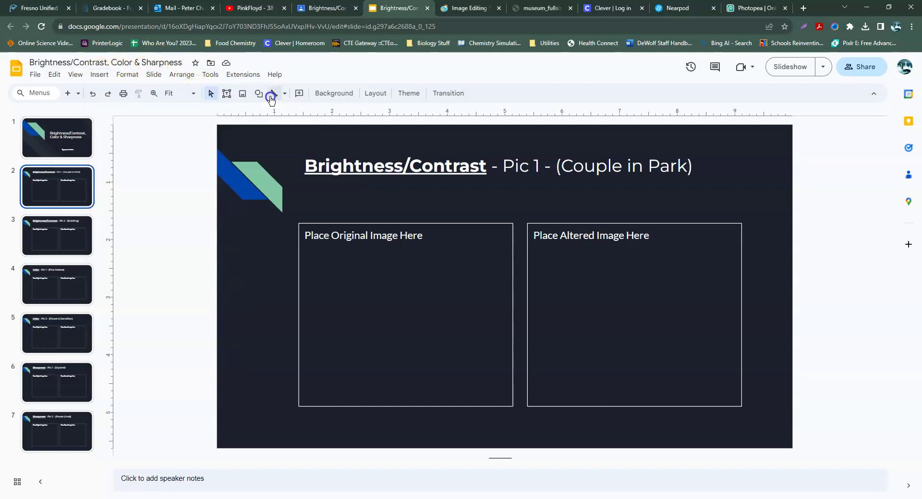
click(38, 151)
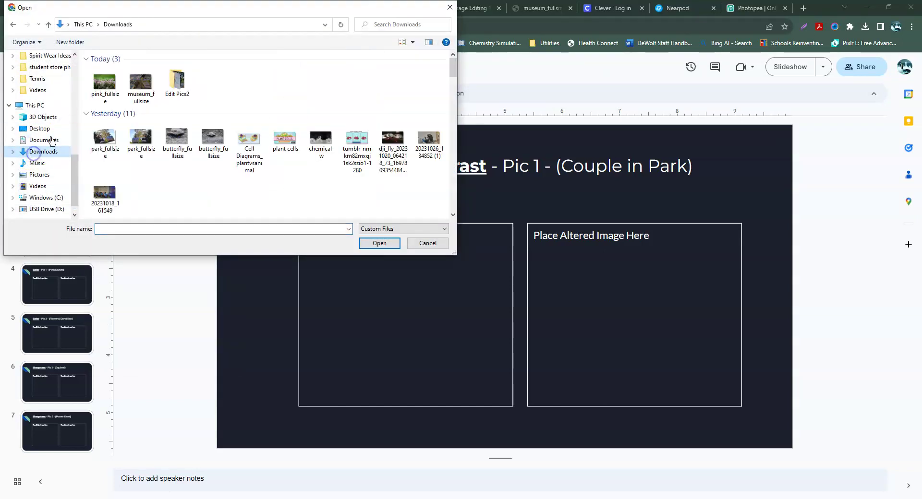
double_click(175, 85)
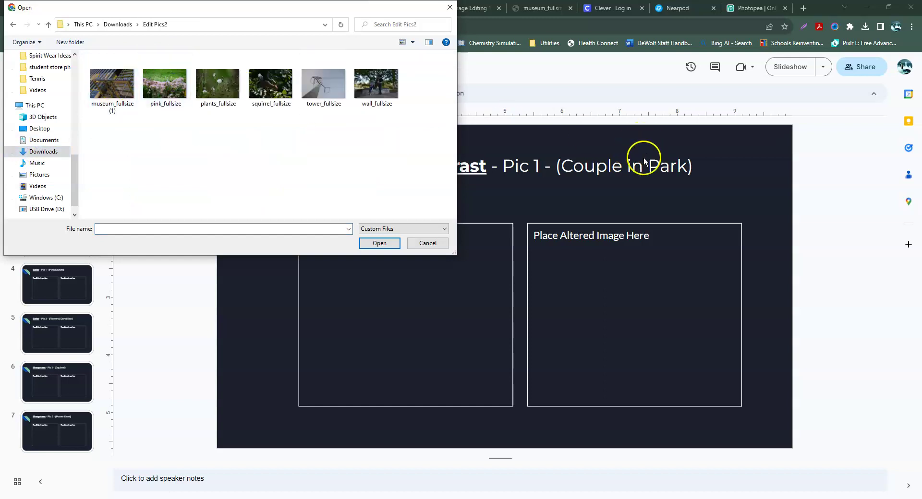
double_click(377, 86)
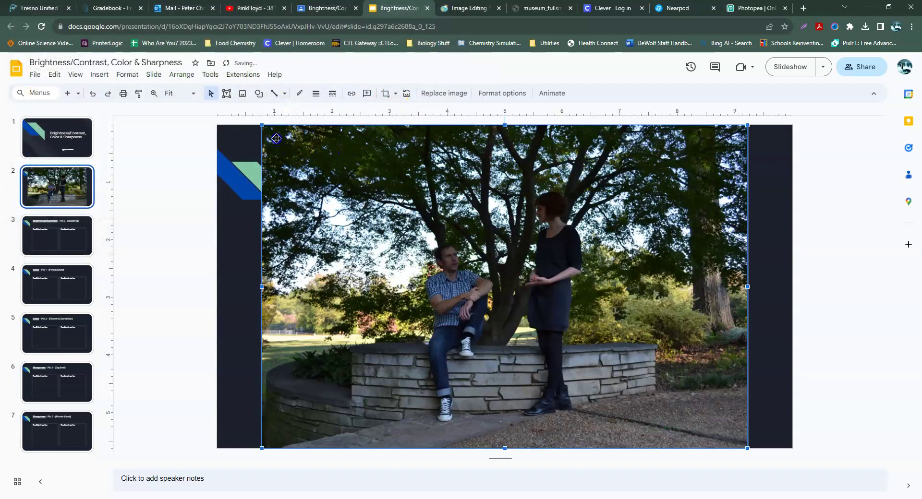
drag(262, 126, 557, 321)
drag(395, 294, 391, 292)
click(581, 215)
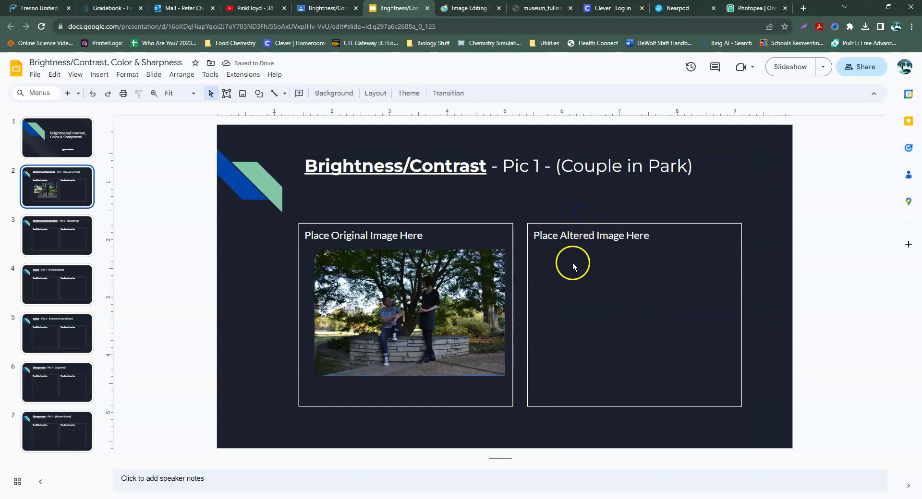
- Open wall_fullsize from the Edit Pics2 folder in Photopea
click(751, 9)
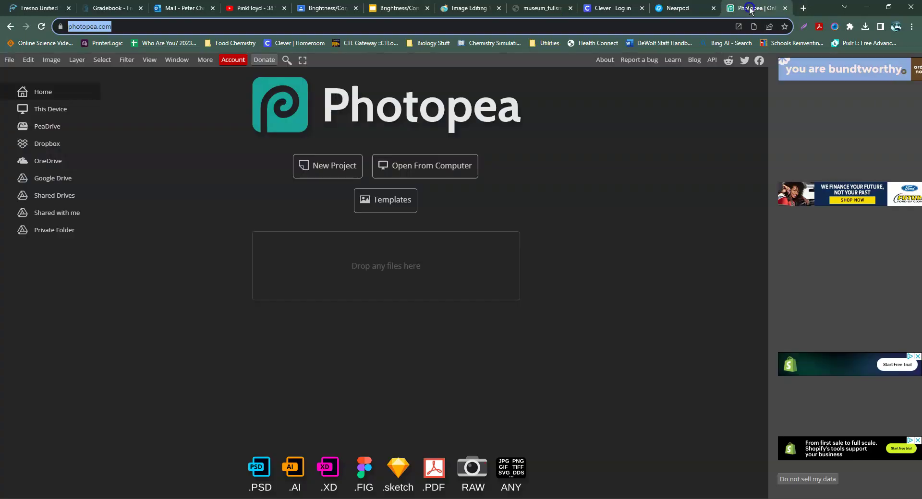
click(414, 165)
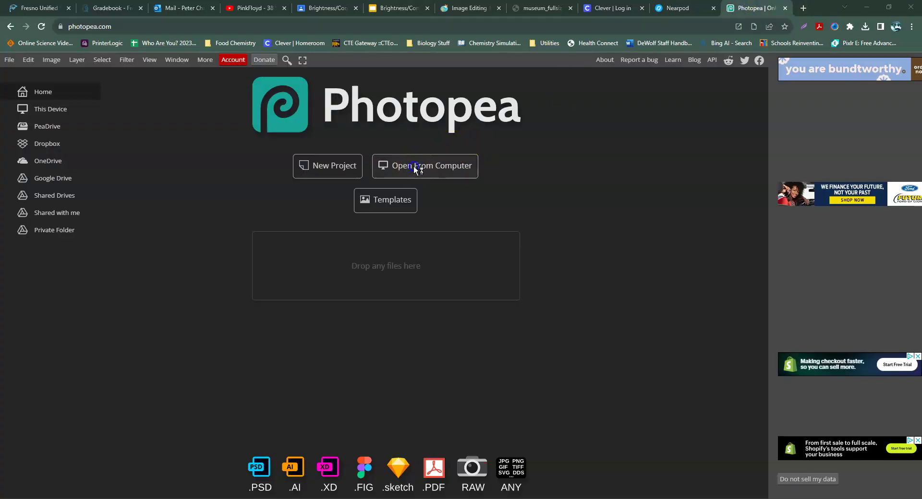
double_click(167, 99)
double_click(379, 82)
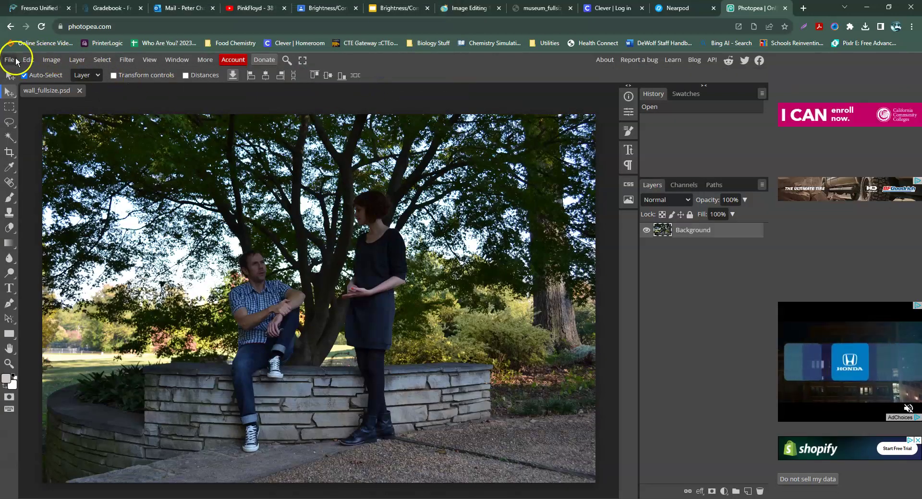
- Apply Brightness/Contrast with Brightness 110 and Contrast -29
click(51, 59)
mouse_move(72, 92)
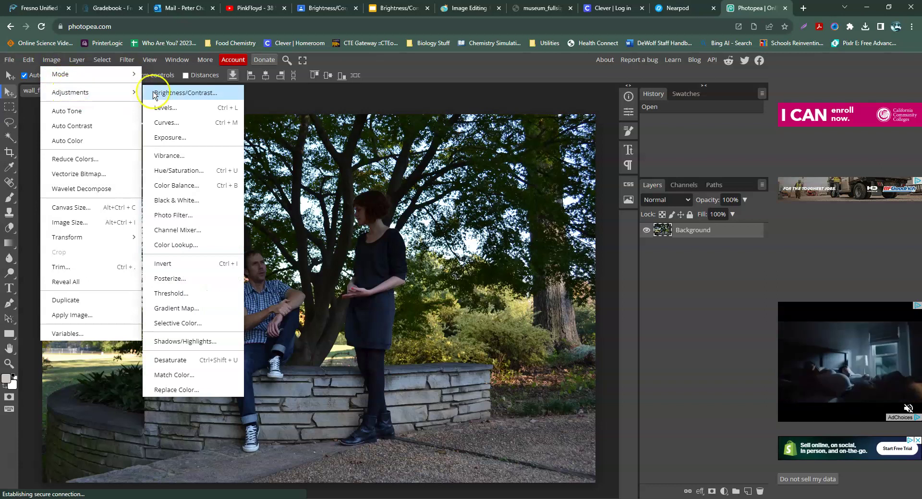
click(197, 93)
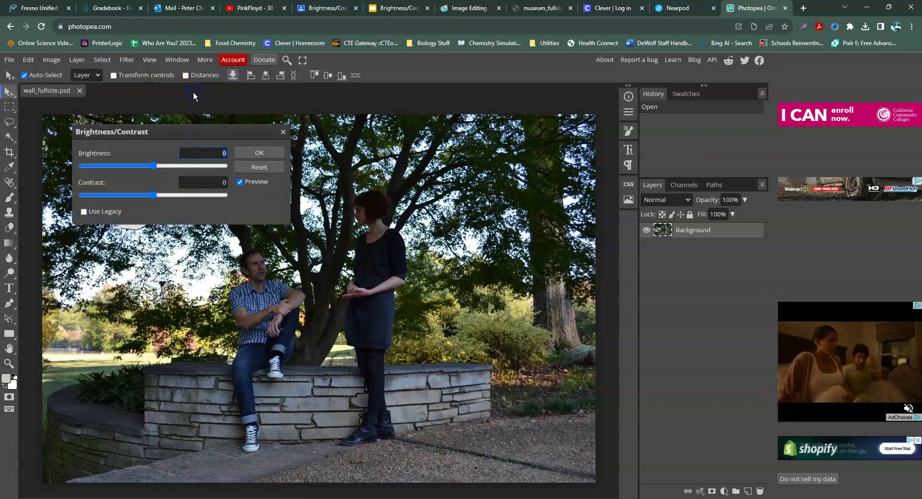
drag(151, 172, 205, 174)
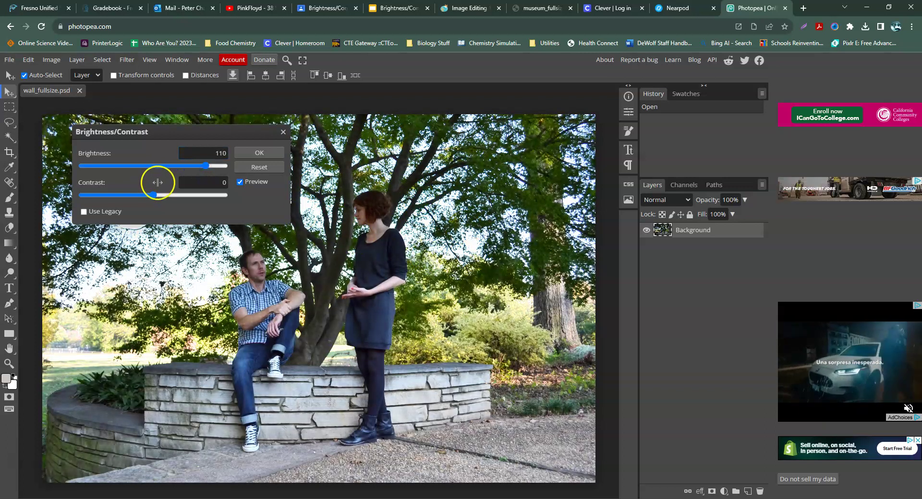
drag(154, 195, 132, 195)
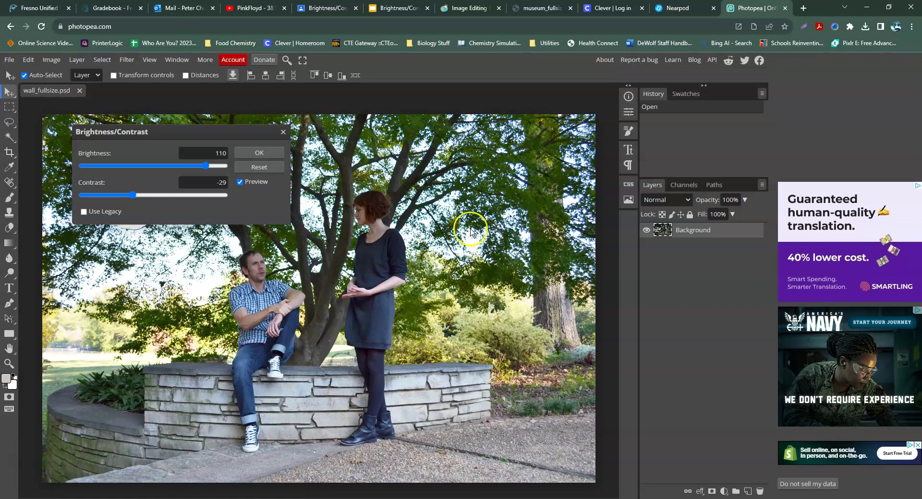
click(253, 154)
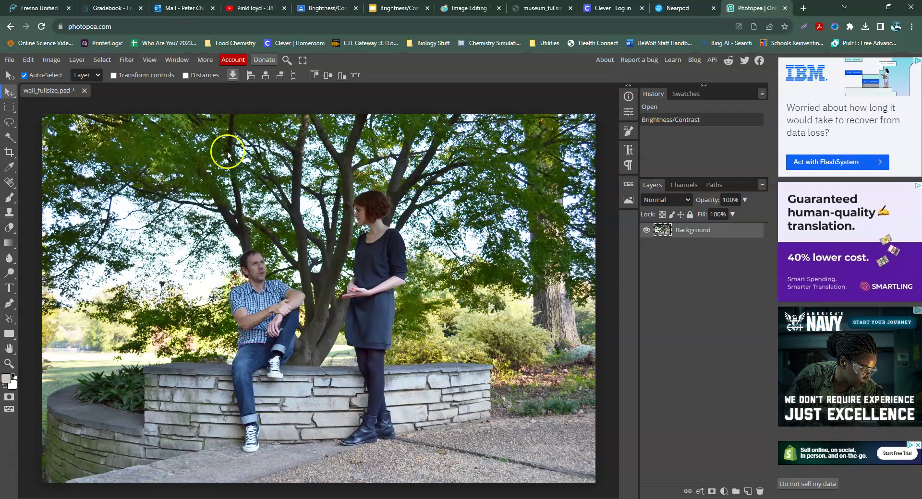
- Export the photo as a PNG under its default name
click(9, 59)
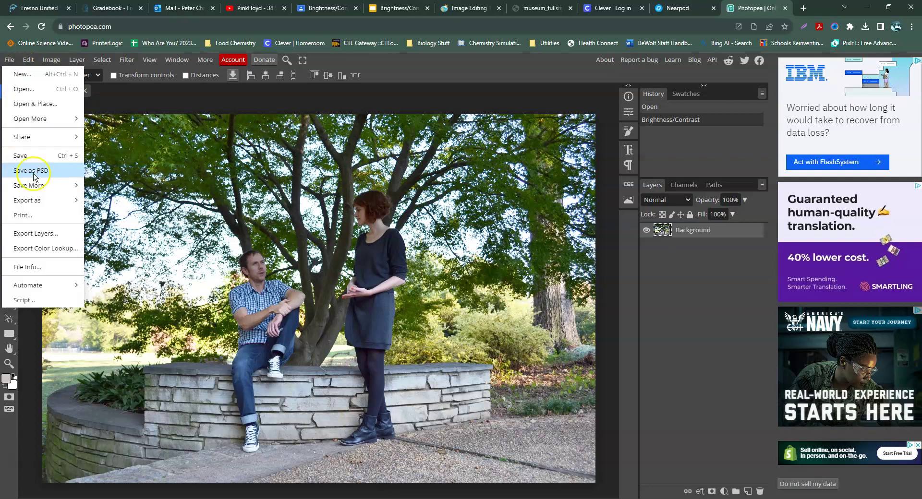
mouse_move(43, 200)
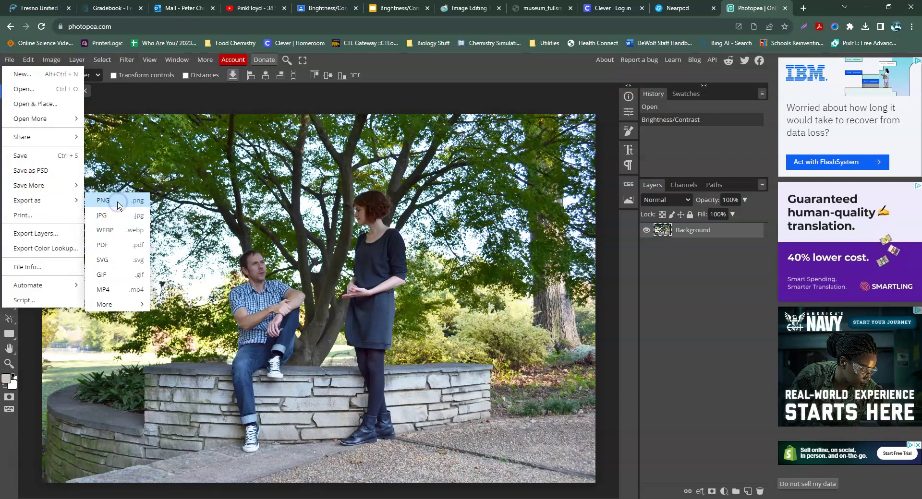
click(104, 202)
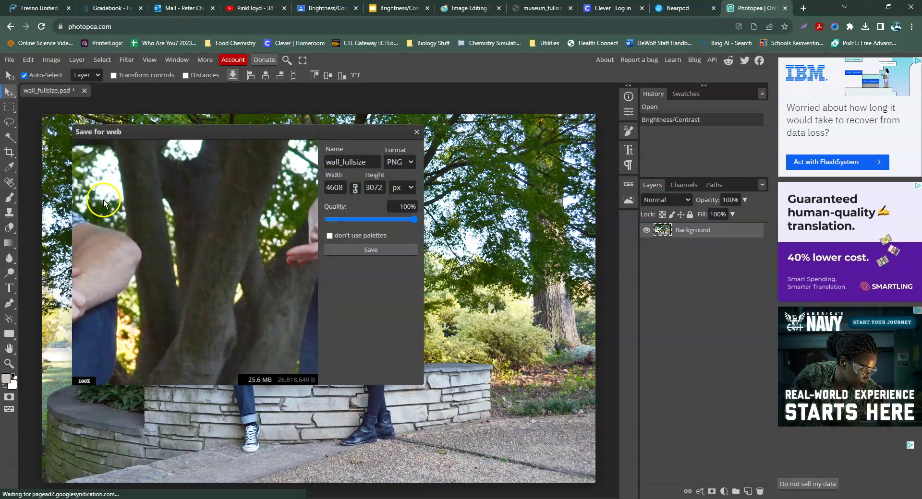
click(377, 254)
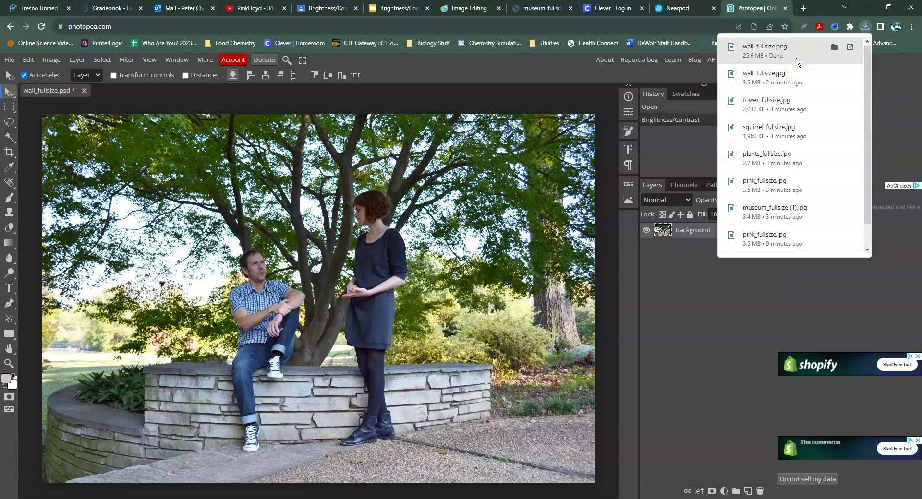
- Export the PNG again, renamed to wall_edited
click(10, 59)
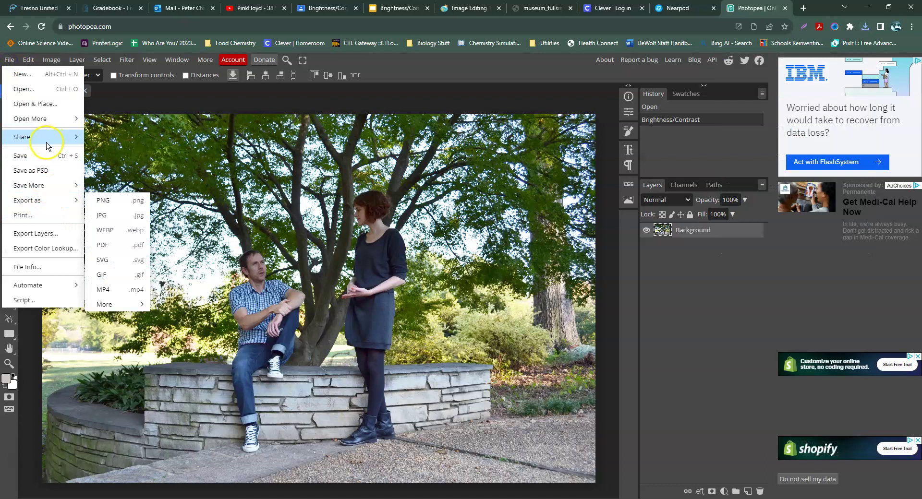
mouse_move(36, 188)
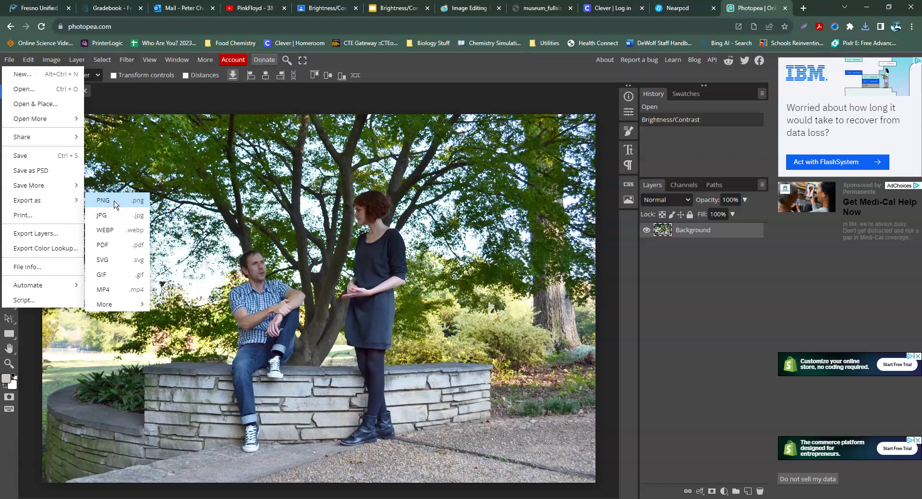
click(114, 201)
click(366, 161)
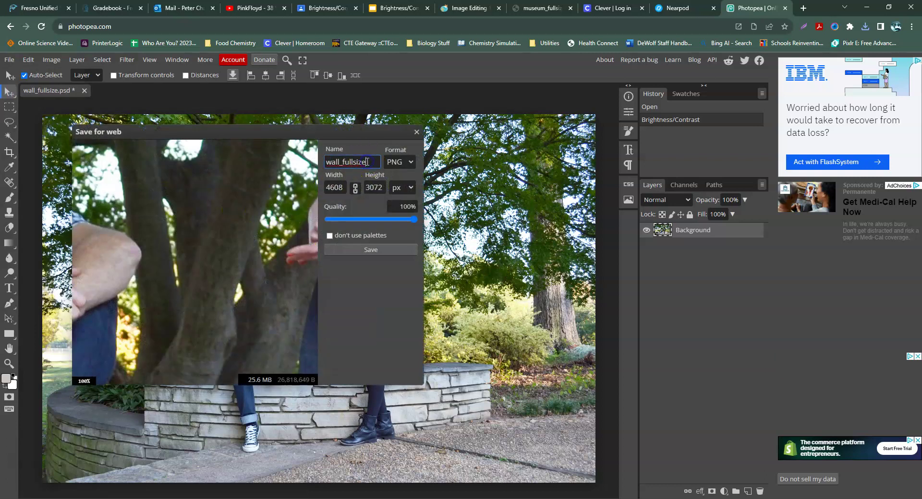
key(BackSpace)
key(BackSpace)
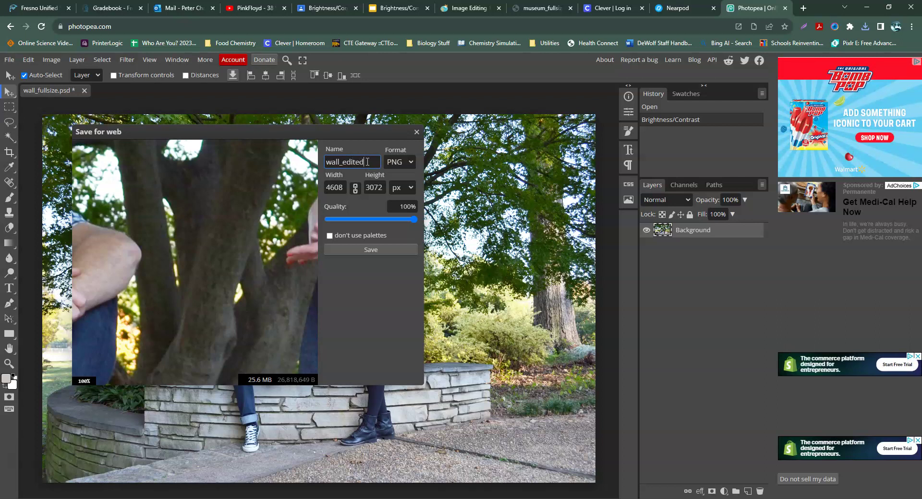
click(369, 250)
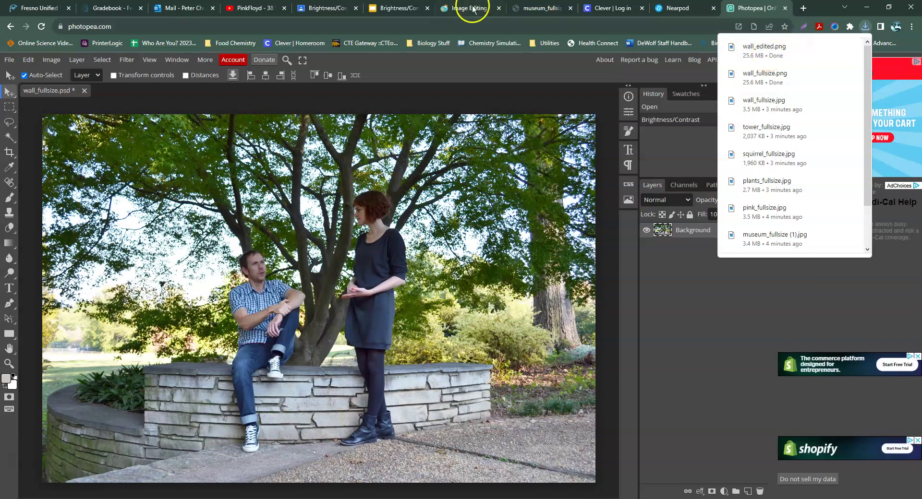
- Back in Google Slides, drag wall_edited.png from Chrome's downloads onto slide 2
click(385, 10)
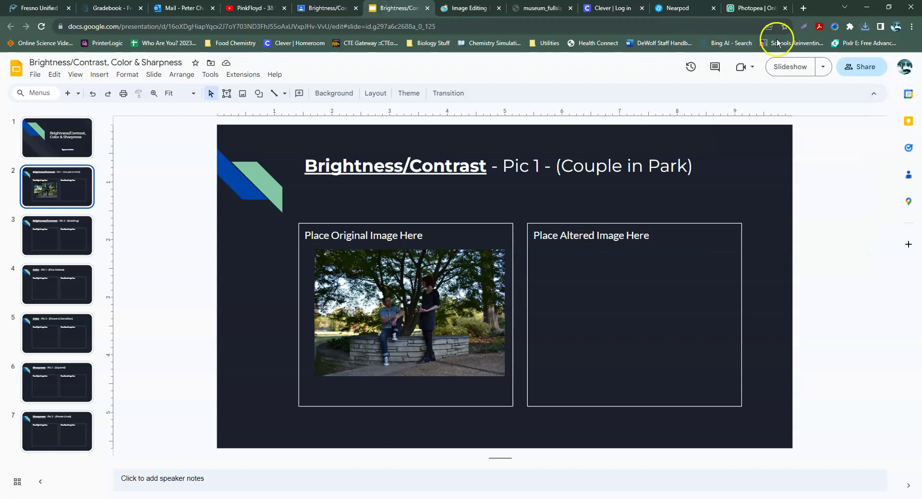
click(864, 27)
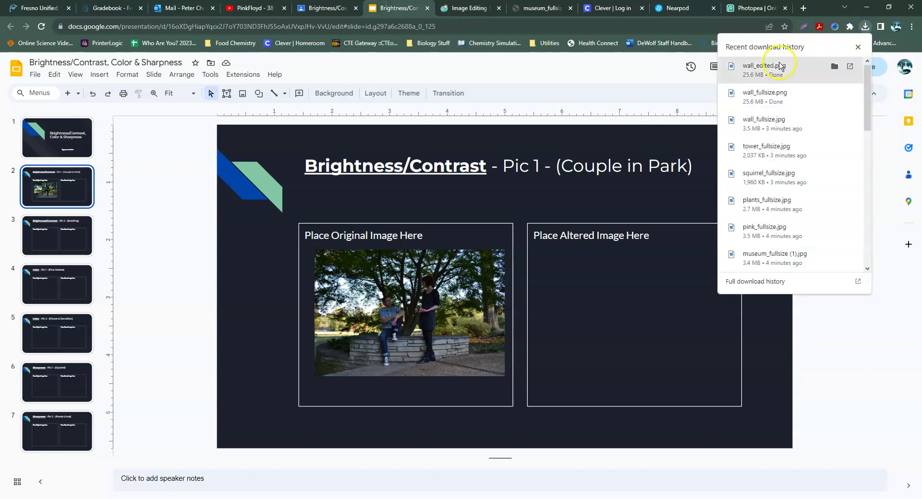
drag(711, 78, 607, 293)
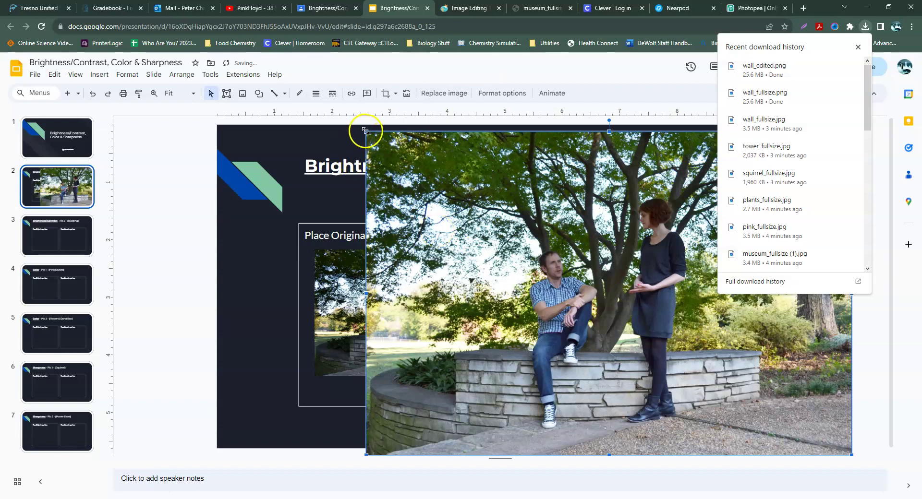
- Resize and align the brightened park photo inside the Altered Image box, then go to slide 4
drag(365, 130, 613, 298)
drag(679, 341, 603, 283)
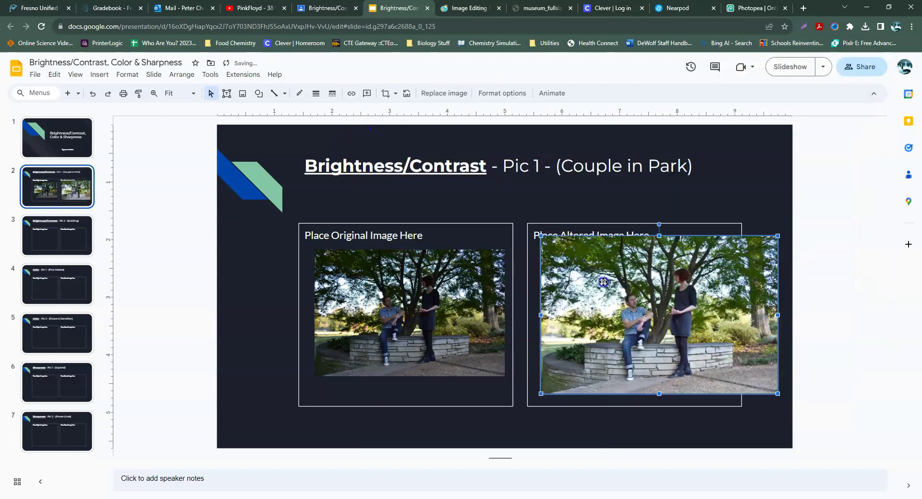
drag(541, 235, 563, 270)
drag(697, 355, 729, 376)
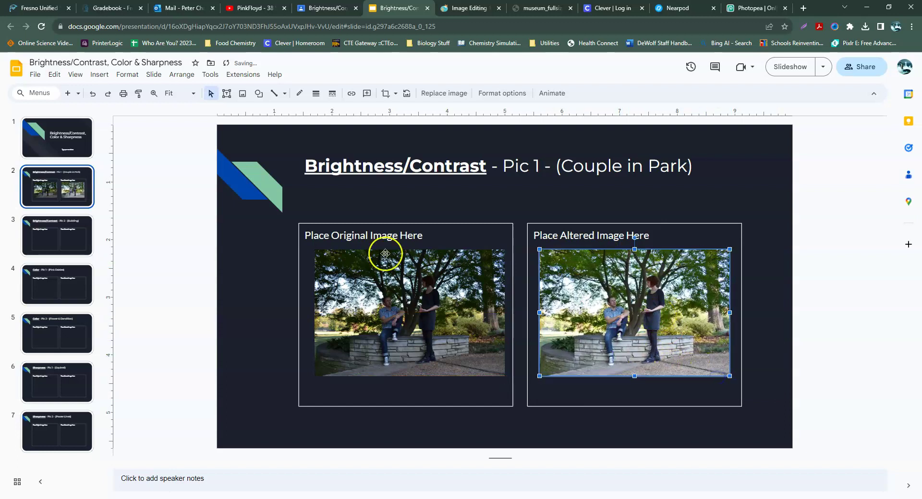
click(48, 230)
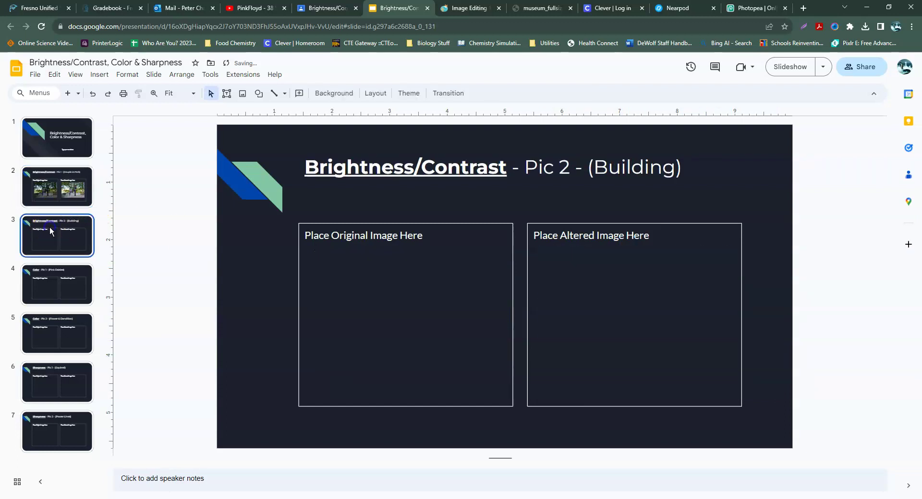
click(75, 275)
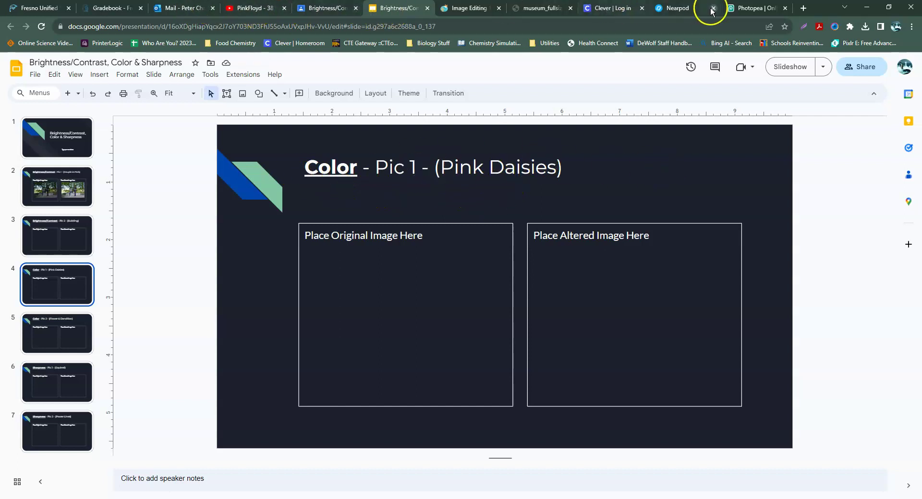
- In Photopea, open the pink_fullsize photo
click(749, 8)
click(10, 60)
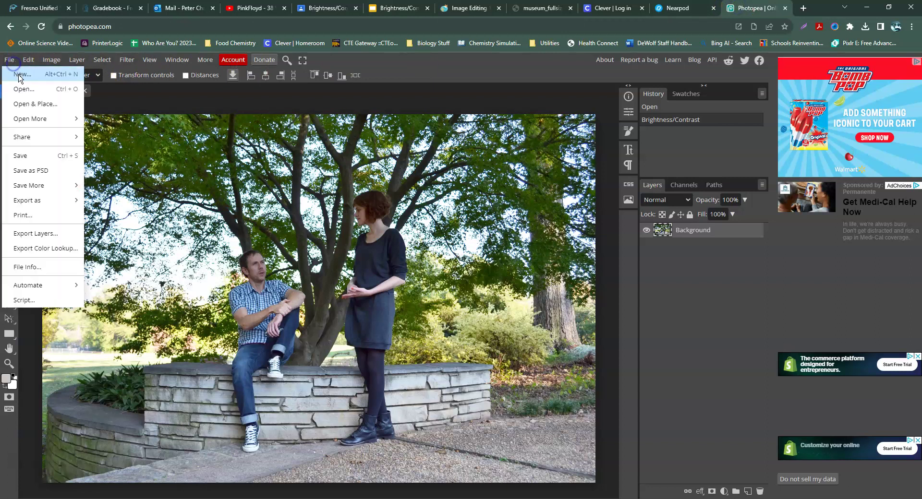
click(22, 89)
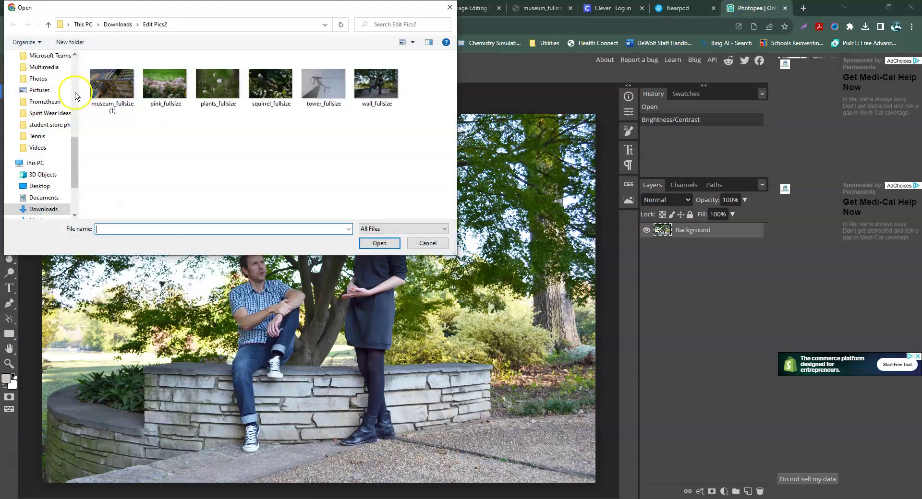
double_click(165, 84)
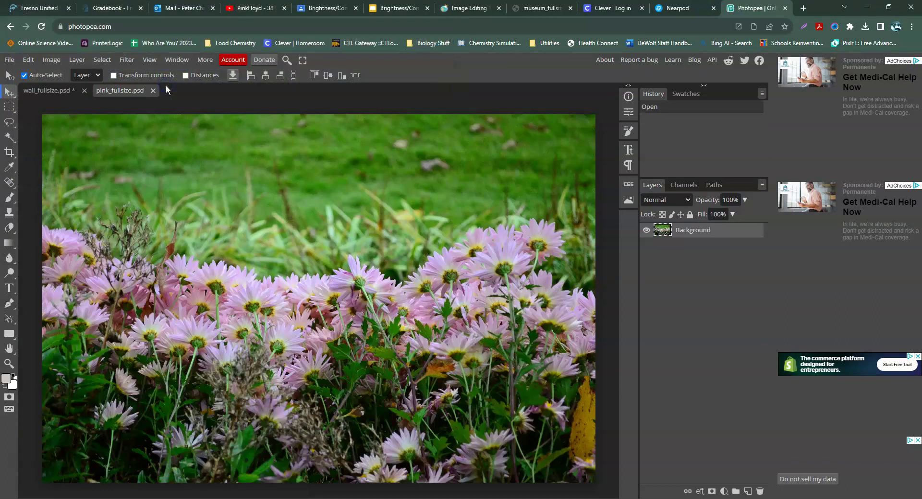
- Add a Hue/Saturation adjustment with Saturation 29, Hue -1 and Lightness 7
click(50, 60)
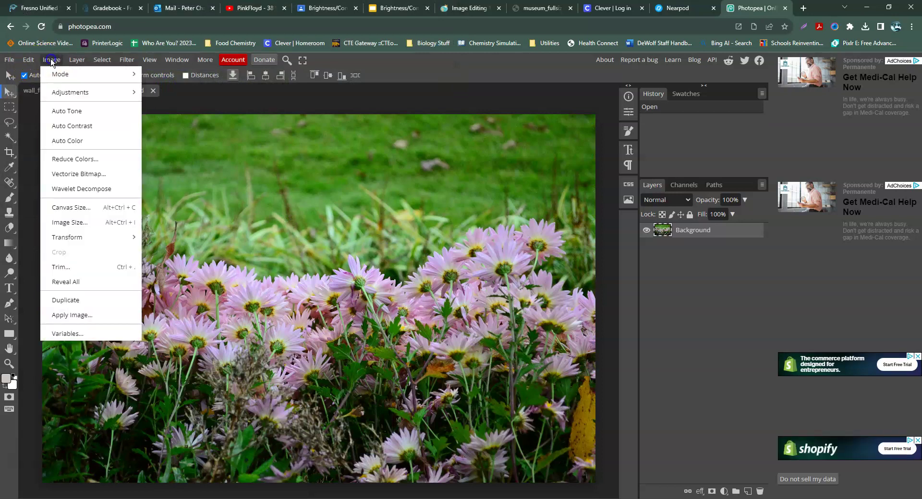
mouse_move(80, 93)
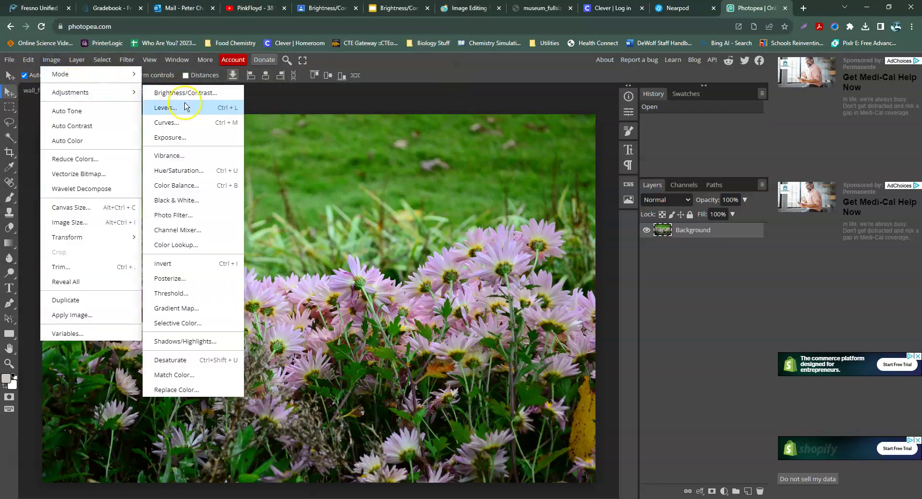
click(188, 171)
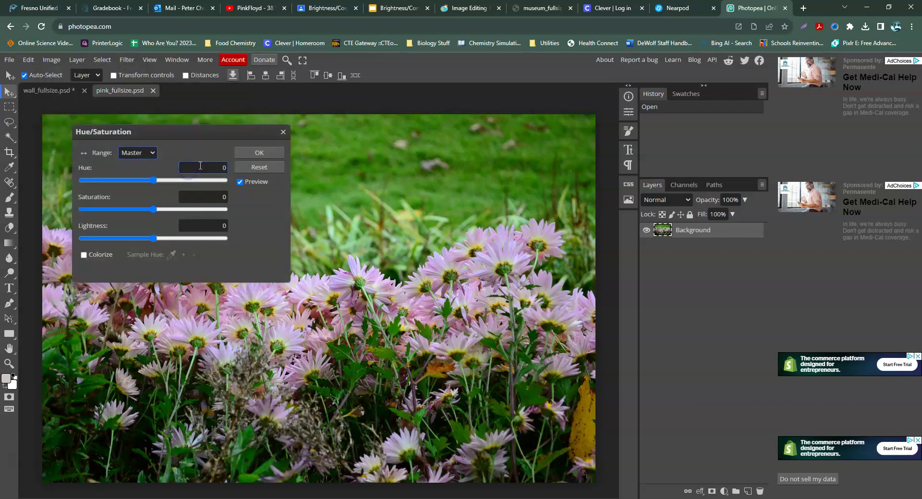
drag(182, 132, 800, 274)
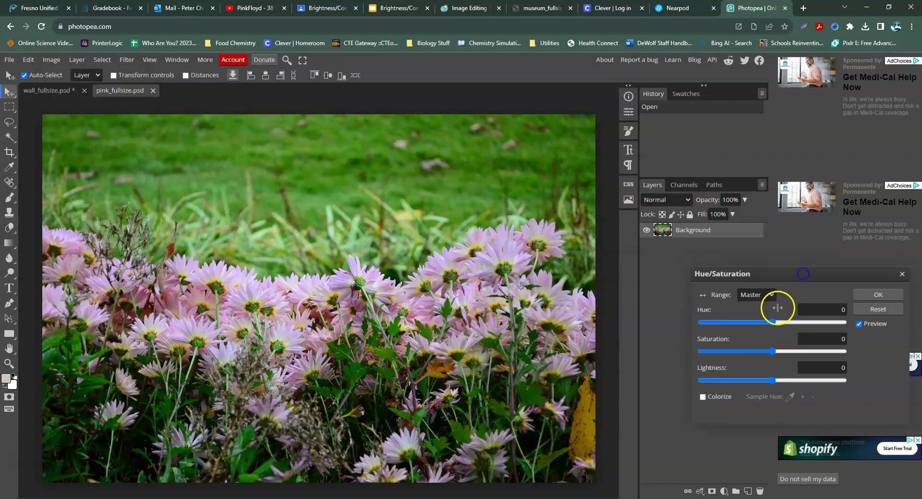
drag(771, 351, 793, 351)
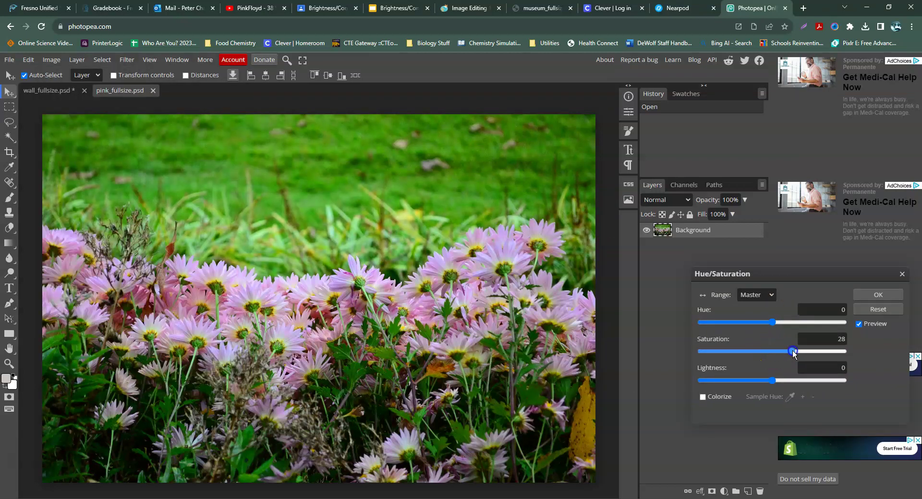
mouse_move(771, 323)
mouse_down()
mouse_move(747, 323)
mouse_move(782, 328)
mouse_move(771, 324)
mouse_up()
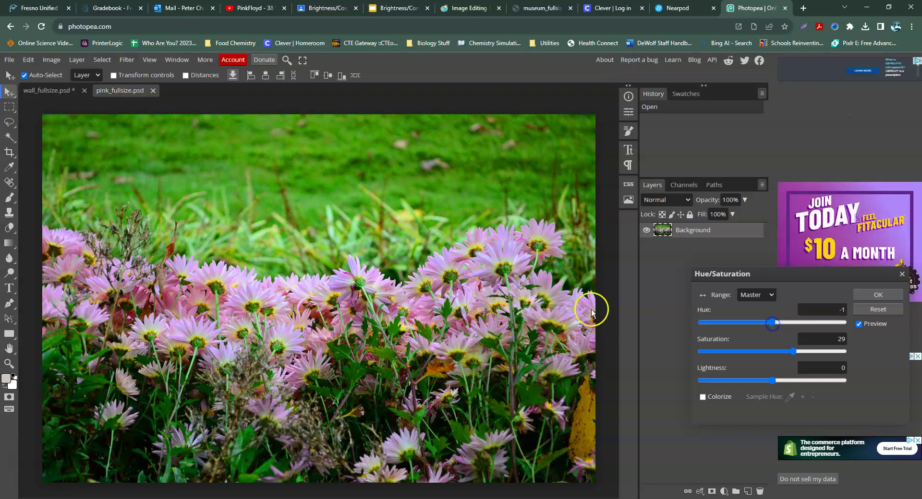
mouse_move(772, 380)
mouse_down()
mouse_move(750, 380)
mouse_move(784, 383)
mouse_move(777, 384)
mouse_up()
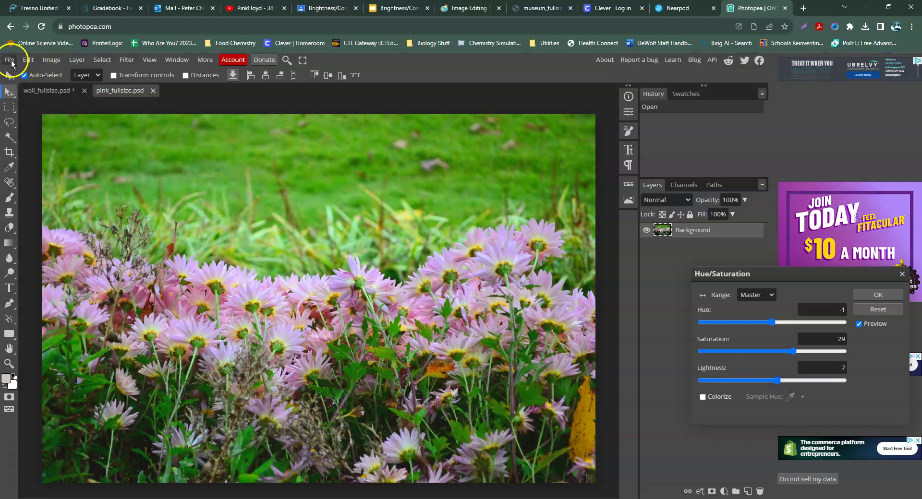
- Export the daisies image as a PNG, adding 'ed' so it saves as pink_edited.png
click(9, 59)
mouse_move(40, 204)
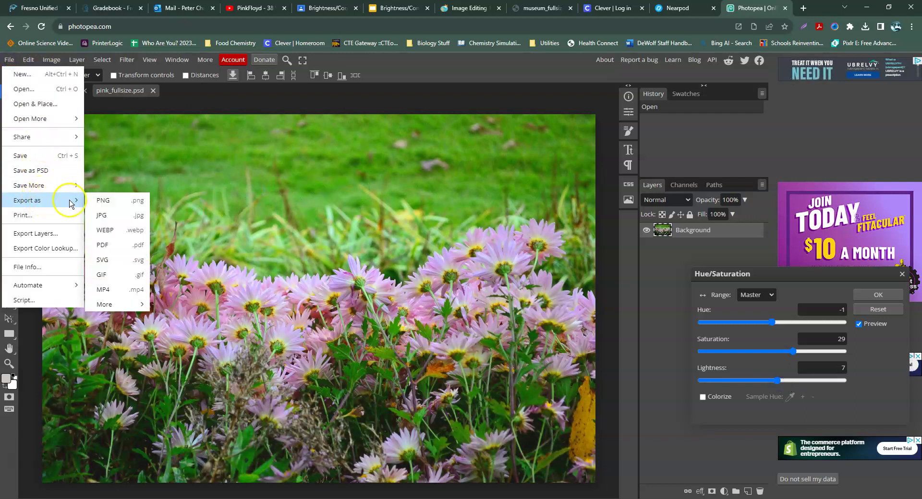
click(104, 200)
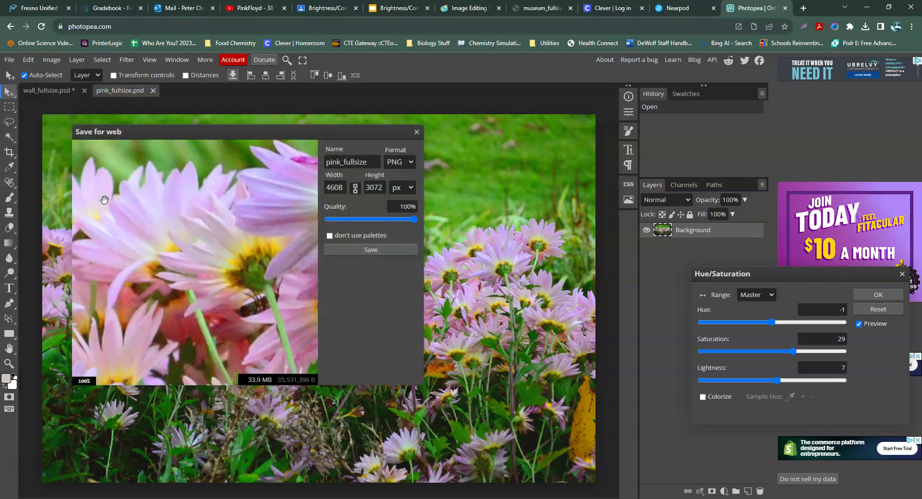
click(370, 162)
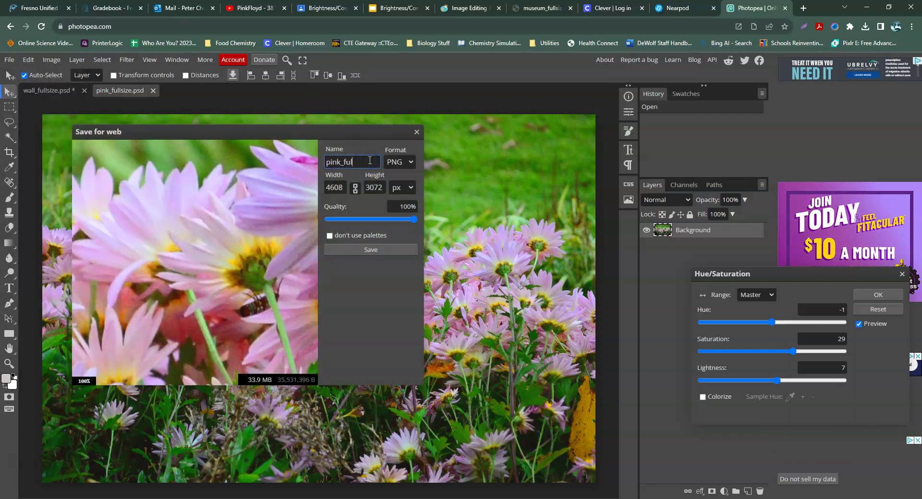
text(edited)
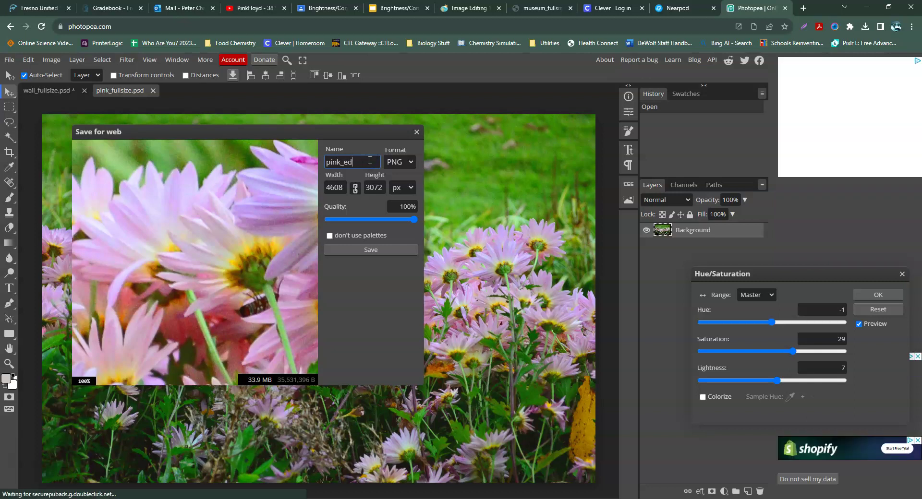
click(371, 249)
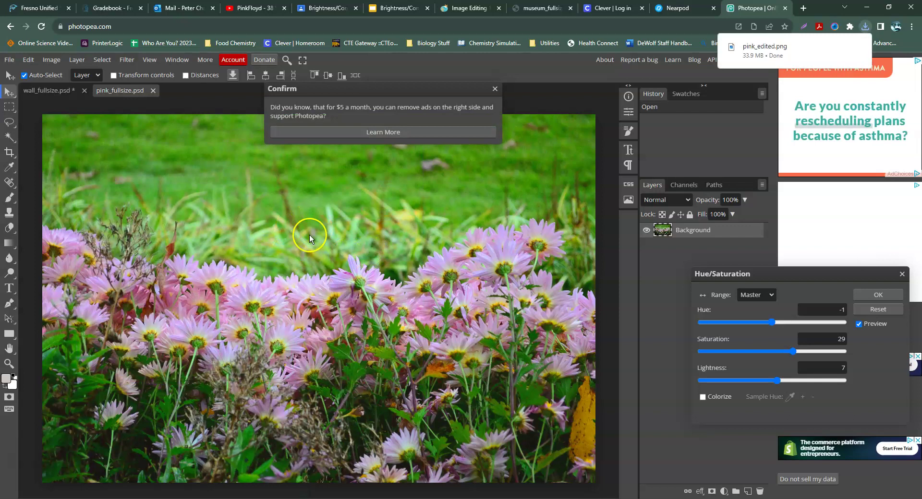
- Drag pink_edited.png from downloads onto the slide and fit it into the Altered Image box
click(376, 10)
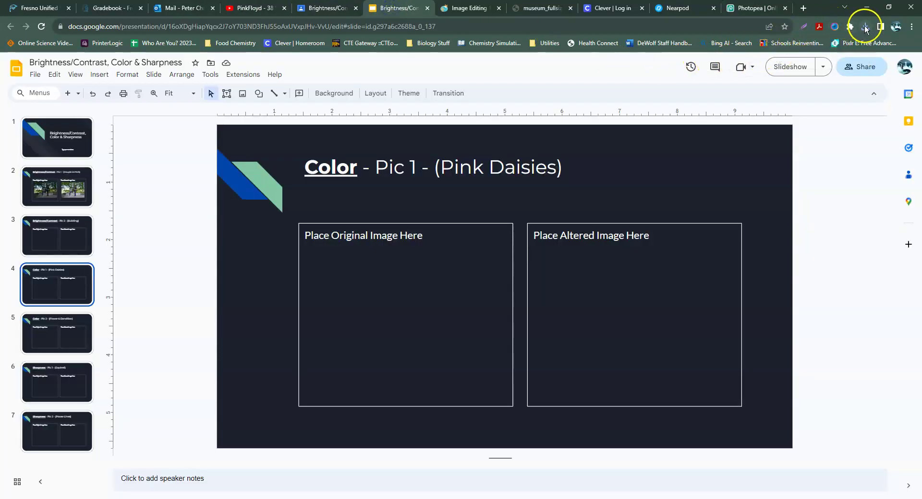
click(864, 26)
drag(756, 65, 613, 290)
click(457, 225)
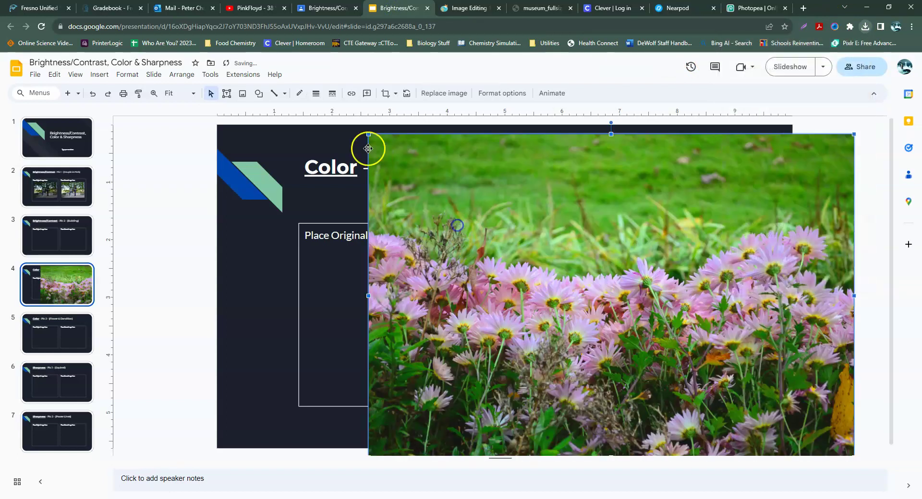
drag(367, 134, 632, 309)
drag(696, 361, 592, 303)
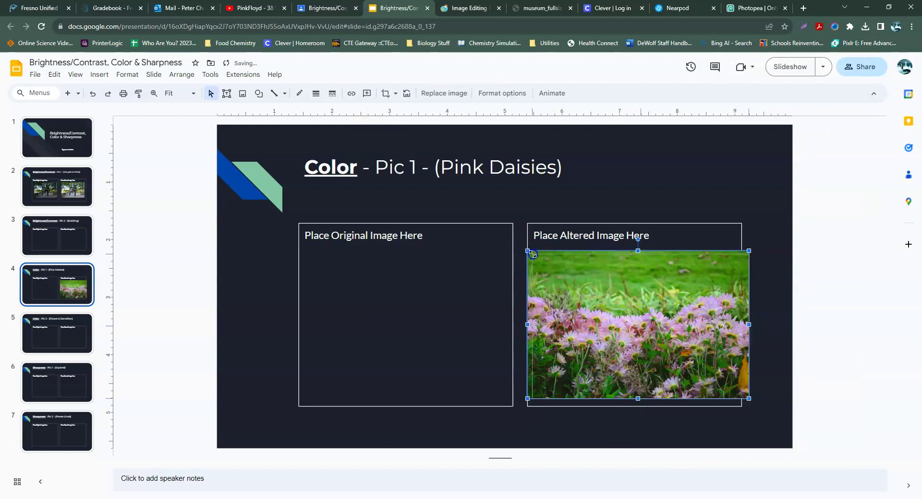
drag(527, 251, 547, 264)
mouse_move(601, 312)
mouse_down()
mouse_move(581, 300)
mouse_move(588, 305)
mouse_up()
- Upload pink_fullsize into the Original Image box, sized to match, then go to slide 6
click(104, 82)
mouse_move(137, 93)
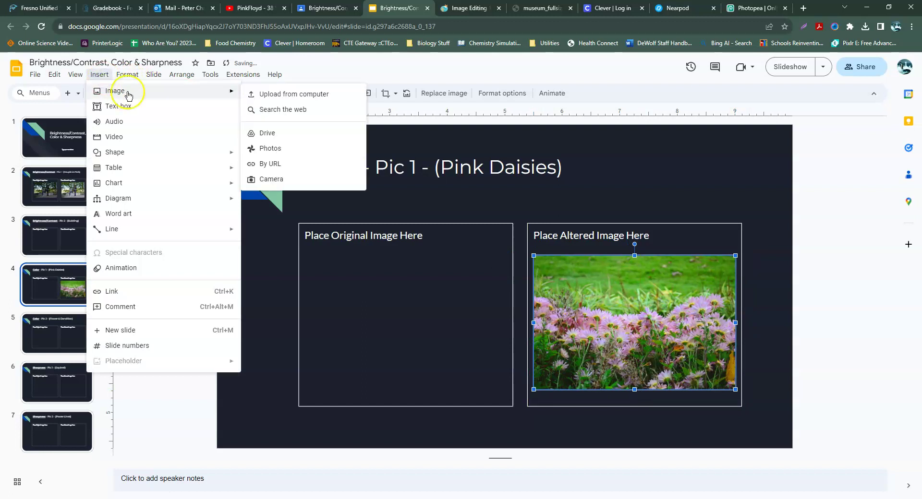
click(256, 91)
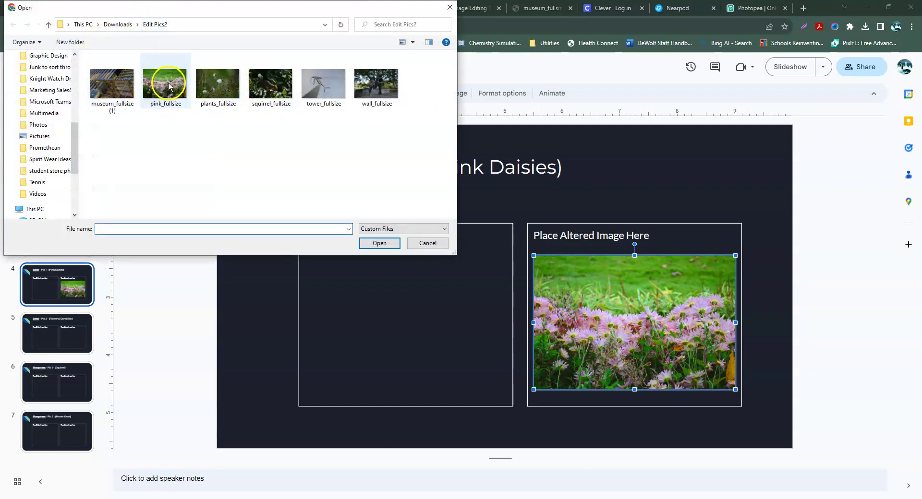
click(166, 84)
click(378, 243)
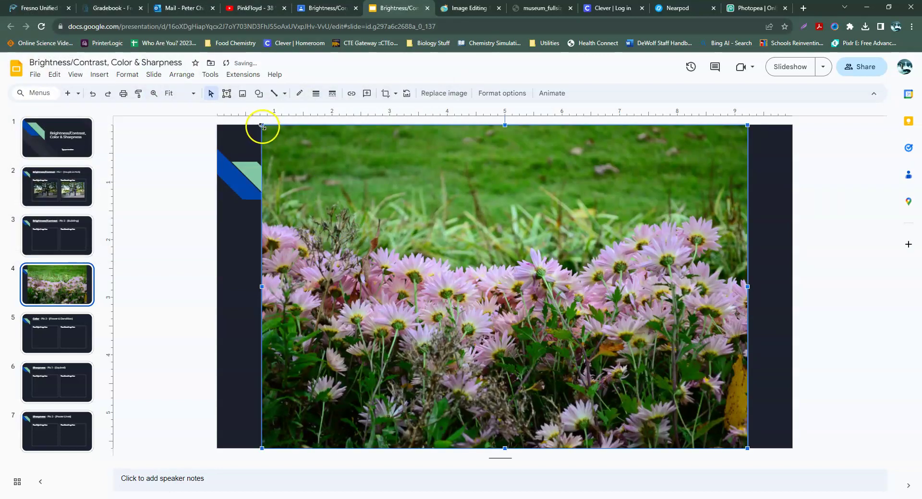
drag(262, 125, 563, 325)
drag(604, 363, 358, 302)
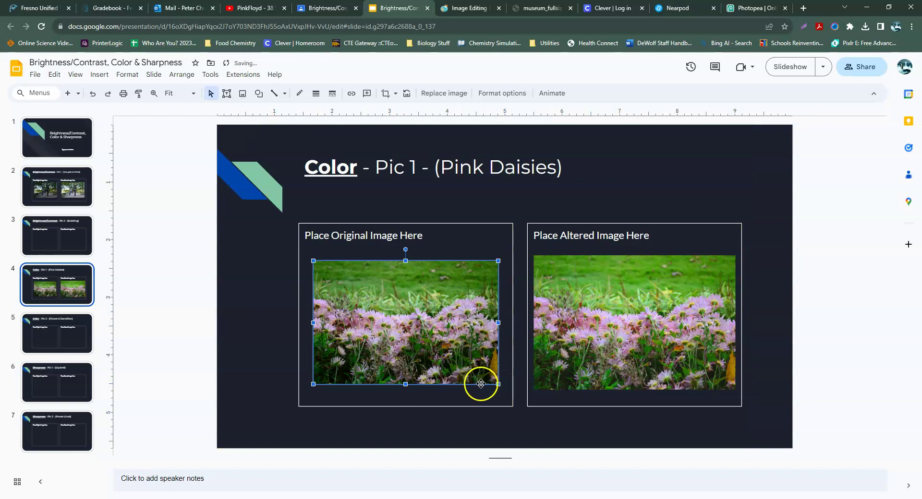
drag(498, 384, 505, 389)
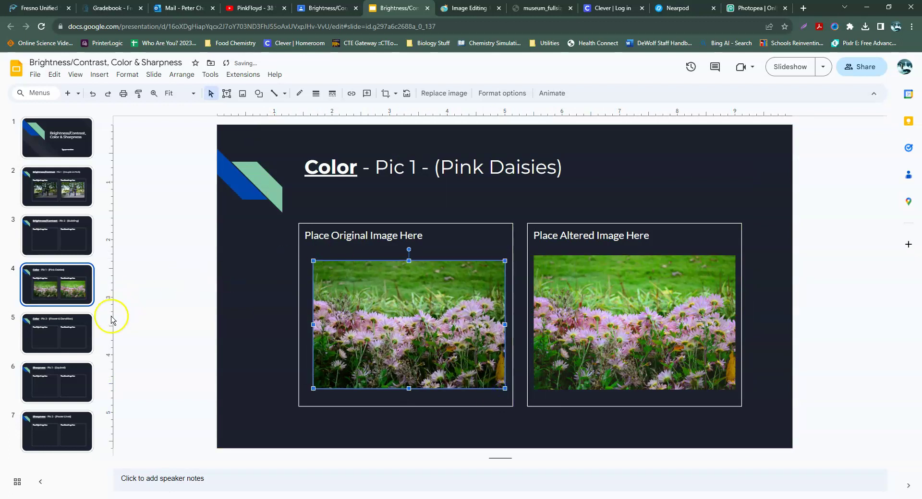
click(53, 378)
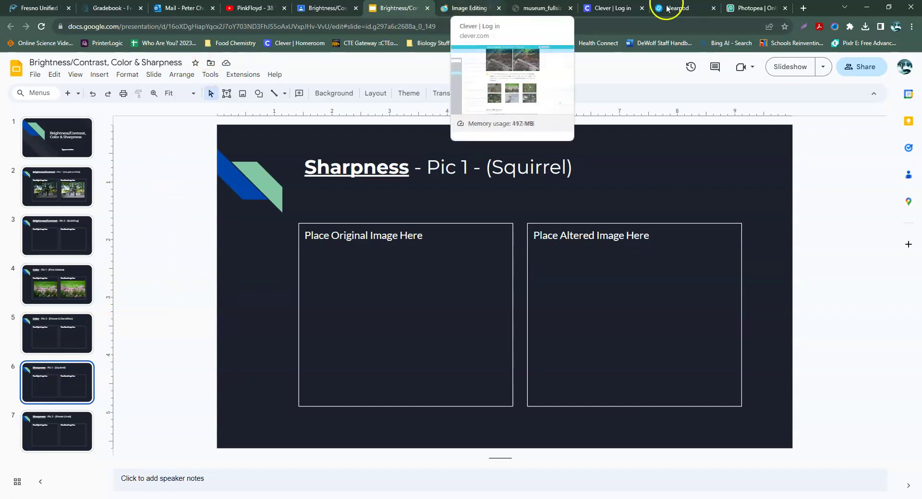
- Open squirrel_fullsize from Edit Pics2, dismissing the subscription prompt and opening it again
click(753, 8)
click(9, 60)
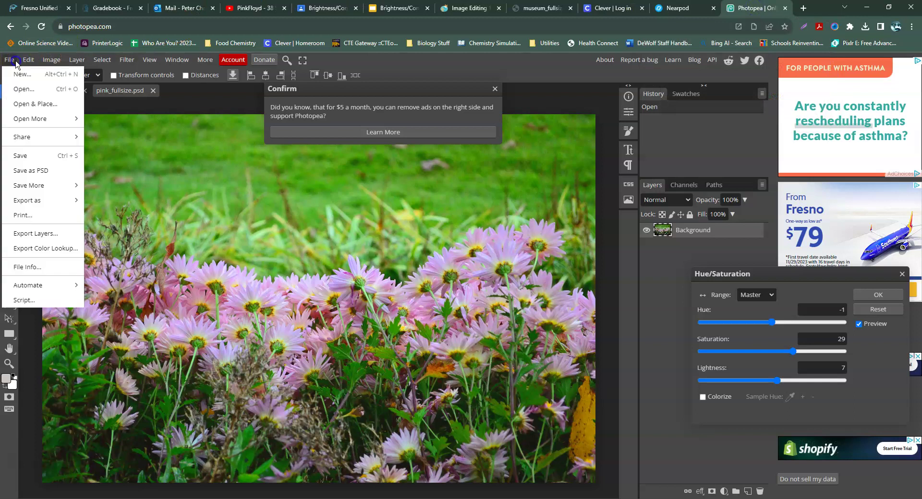
click(23, 88)
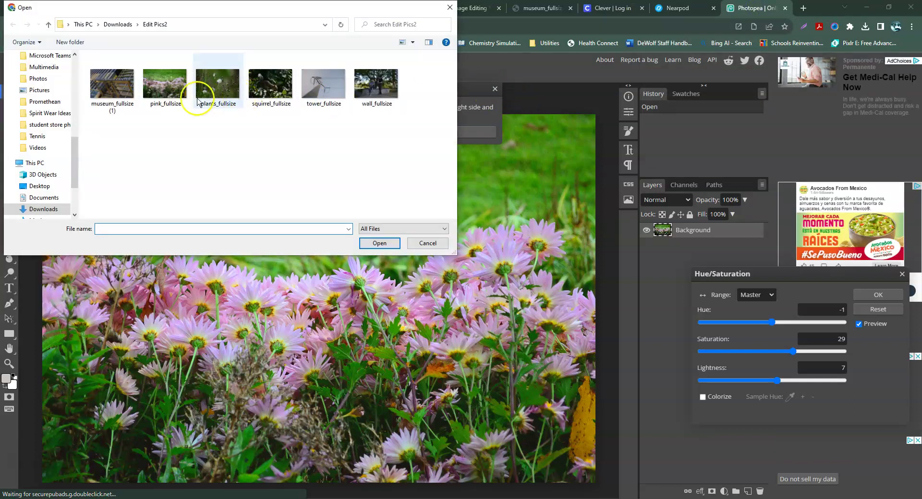
double_click(275, 89)
click(493, 91)
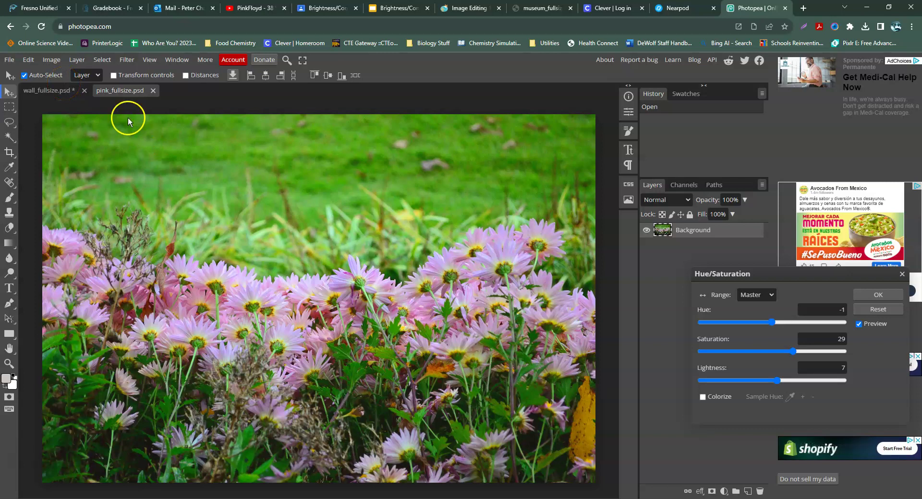
click(10, 60)
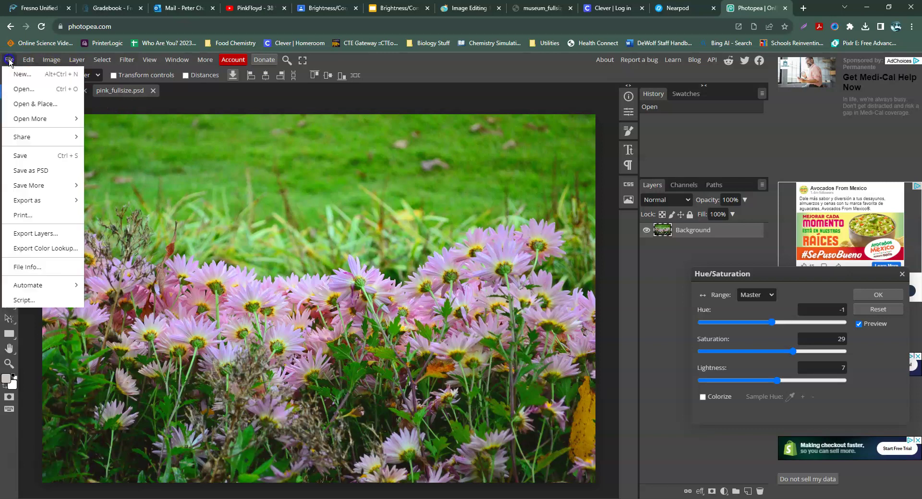
click(17, 89)
double_click(266, 85)
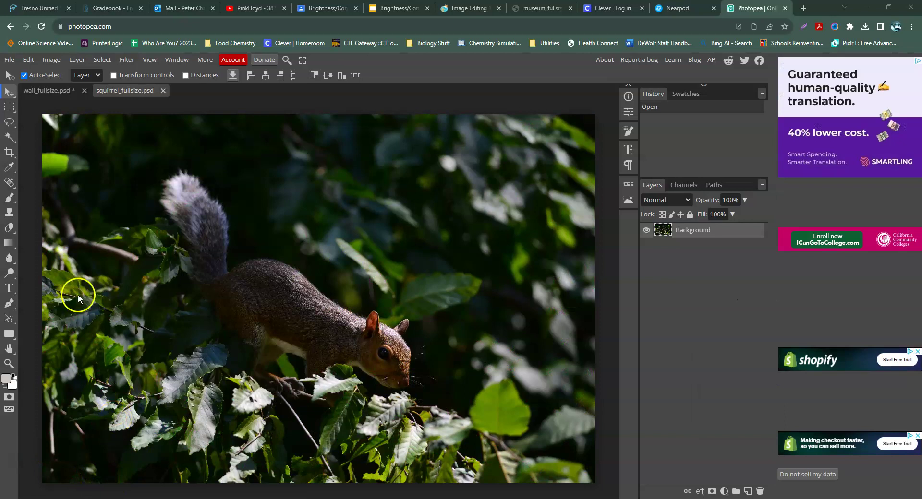
- Apply Filter > Sharpen > Sharpen to the squirrel photo and zoom in
click(125, 60)
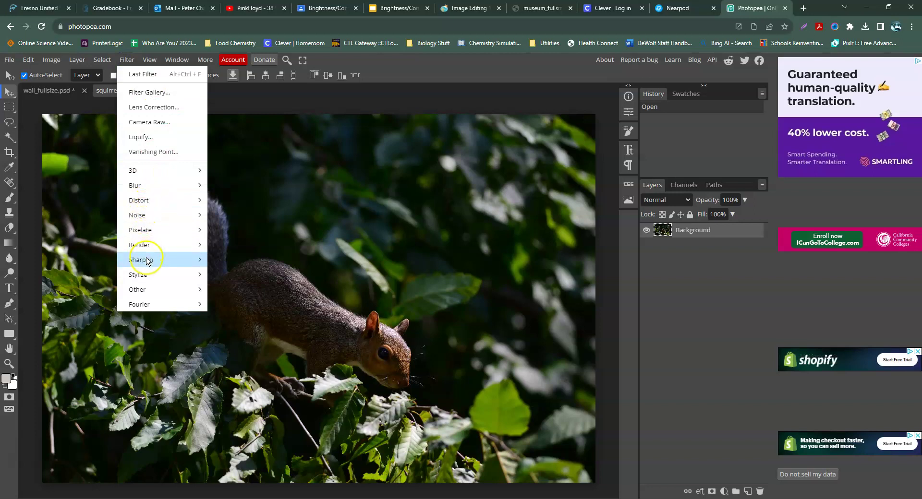
mouse_move(175, 260)
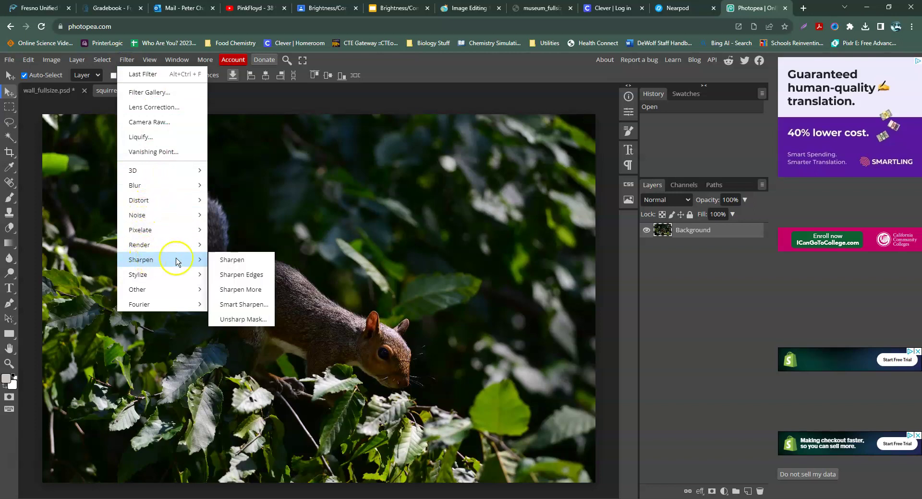
click(232, 260)
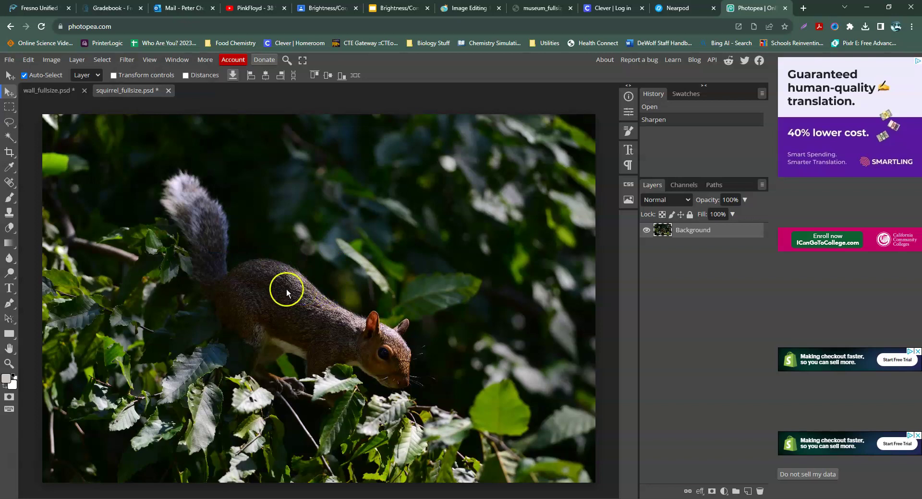
scroll(285, 289, up, 5)
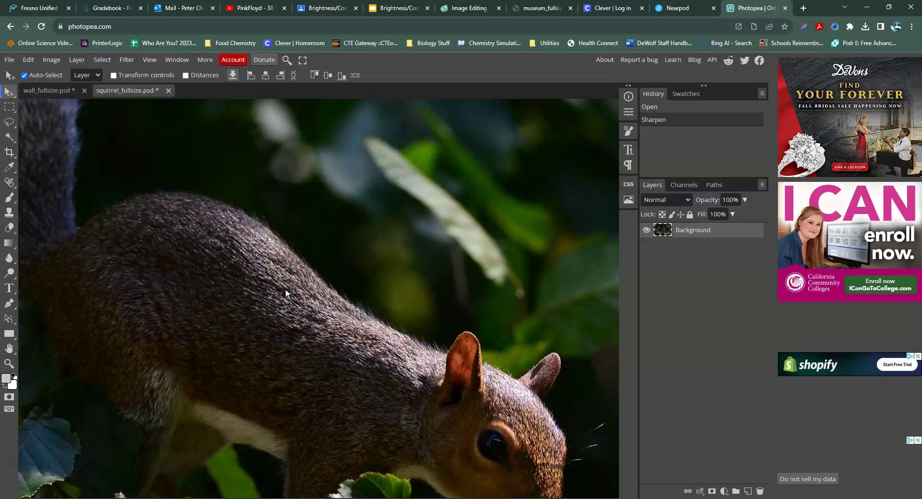
- Undo the sharpen to compare, then reapply the Sharpen filter
click(28, 59)
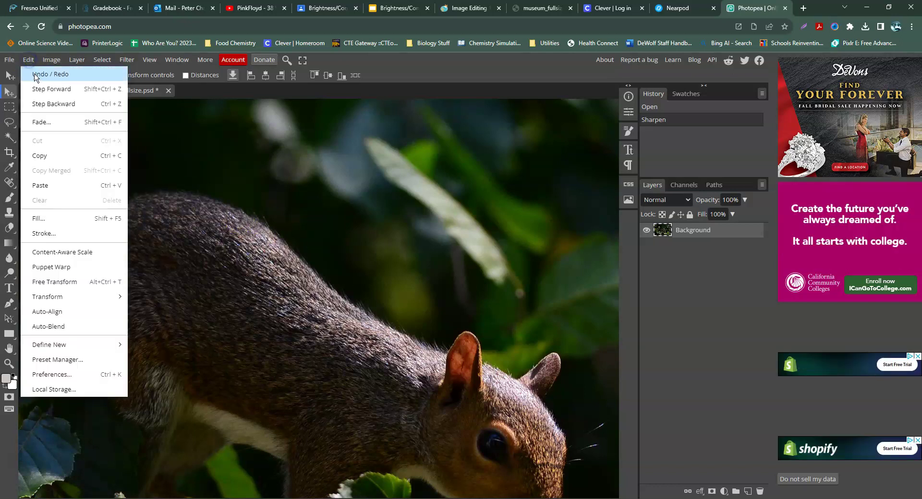
click(36, 75)
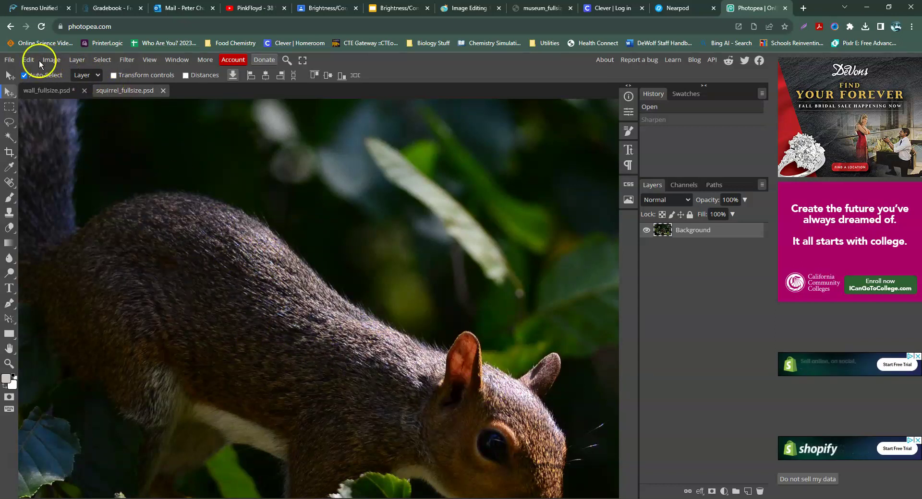
click(127, 60)
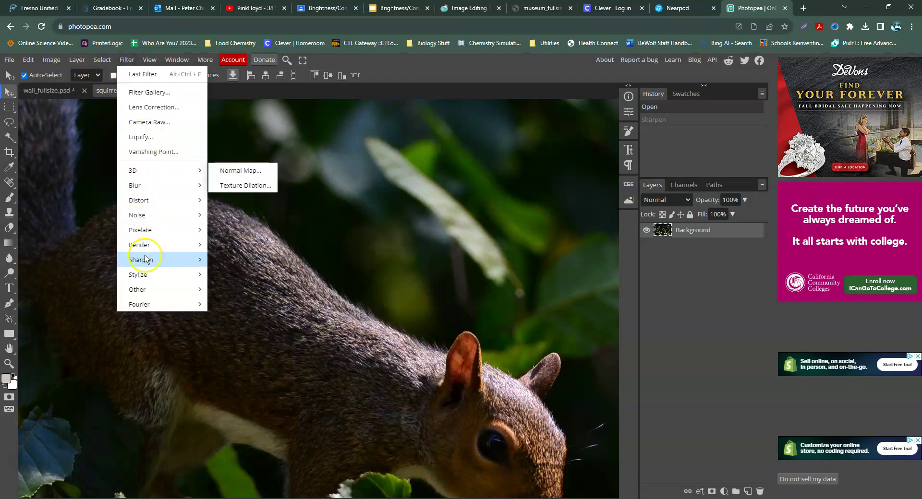
mouse_move(139, 259)
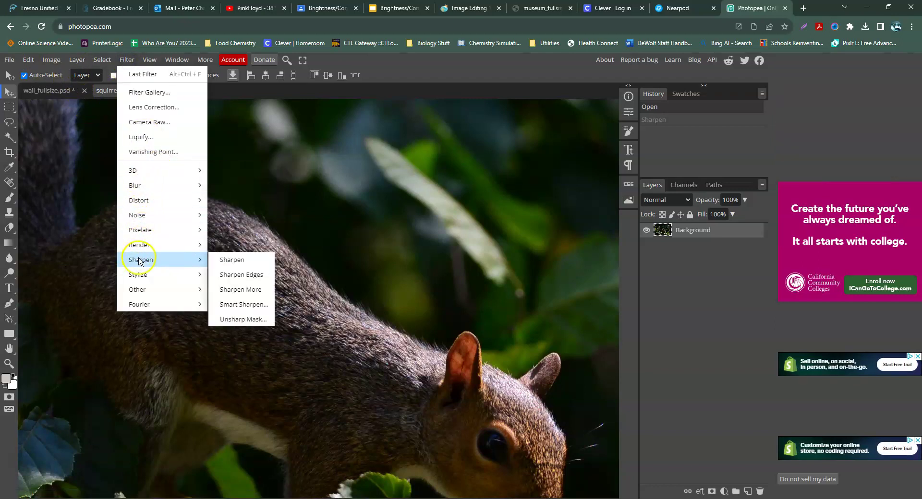
click(230, 261)
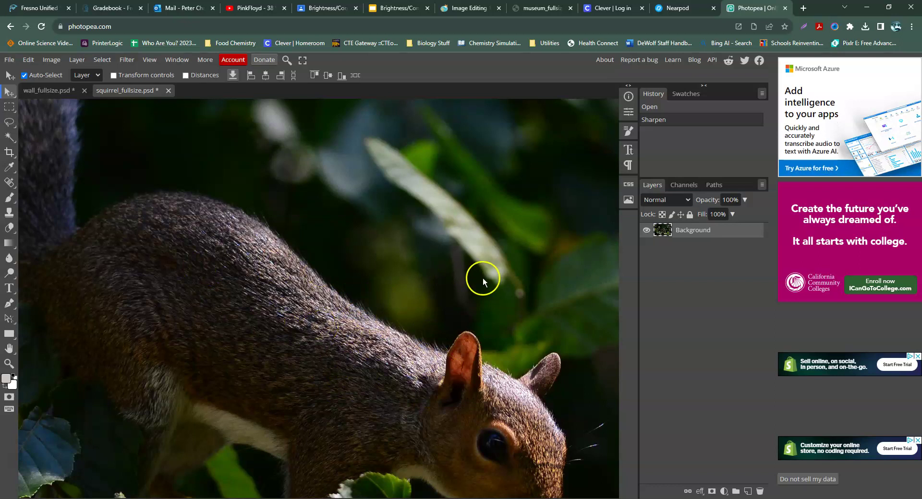
- Export as PNG, replacing 'fullsize' with 'edited' so the file is squirrel_edited.png
click(9, 60)
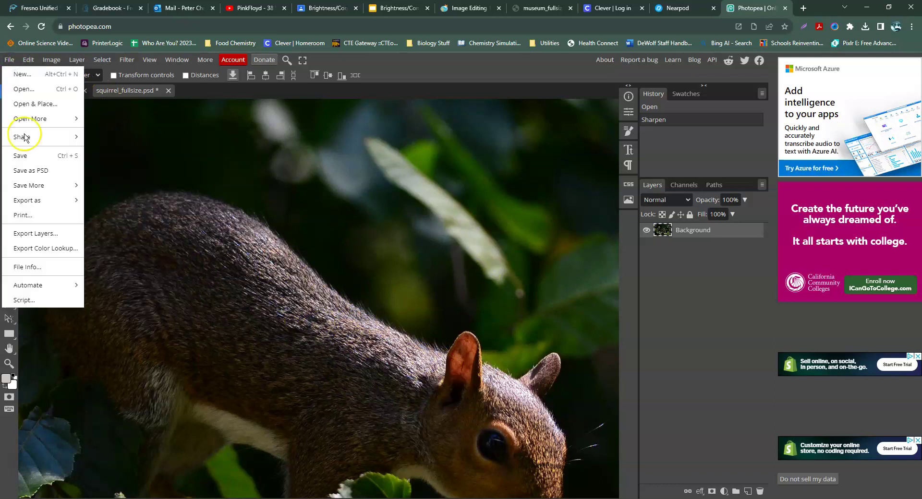
mouse_move(38, 200)
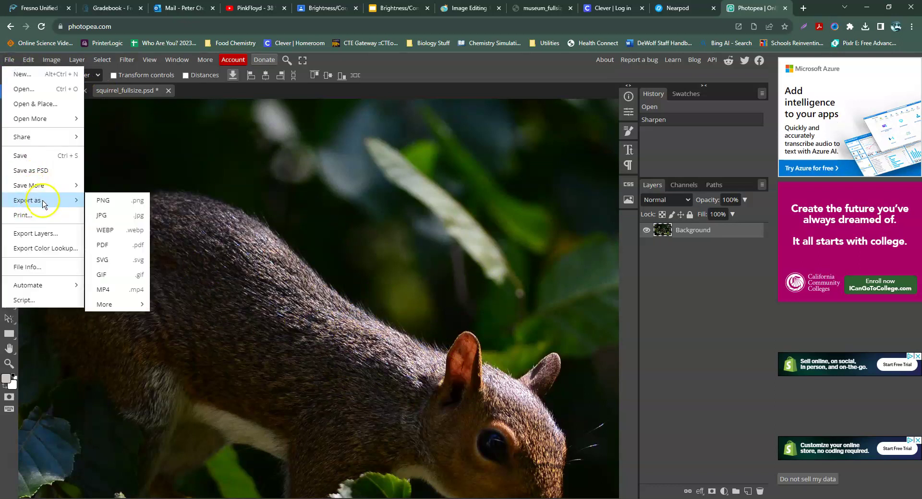
click(107, 203)
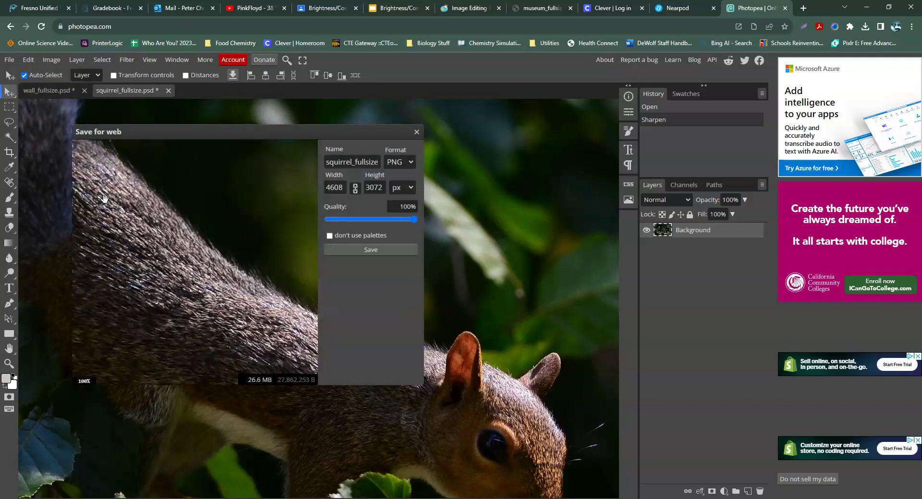
click(377, 161)
key(BackSpace)
key(BackSpace)
key(BackSpace)
key(BackSpace)
key(BackSpace)
key(BackSpace)
key(BackSpace)
key(BackSpace)
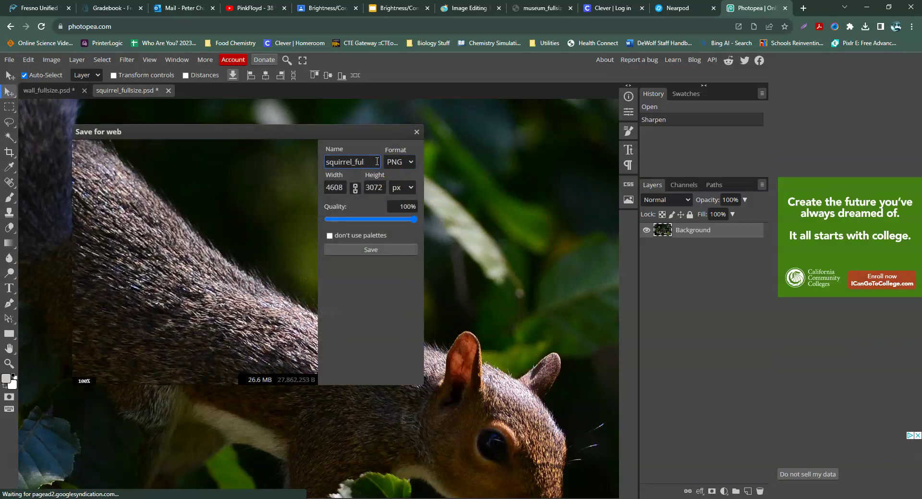
text(ed)
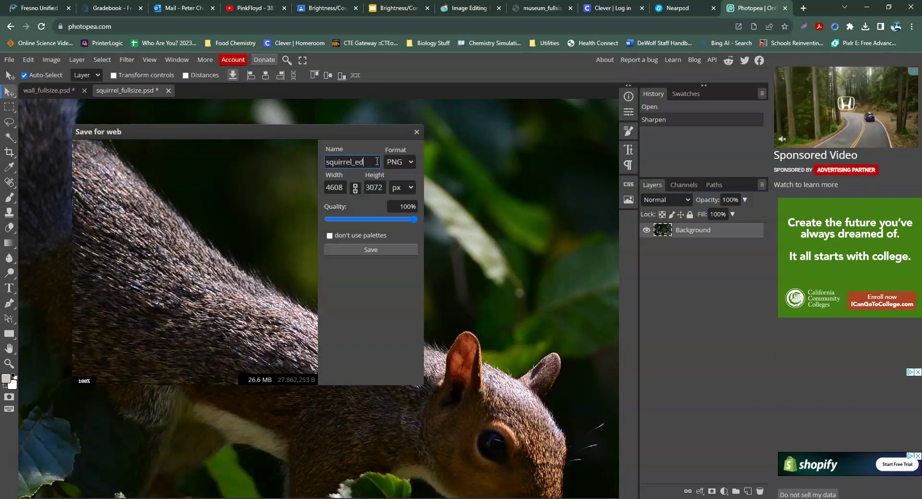
text(ited)
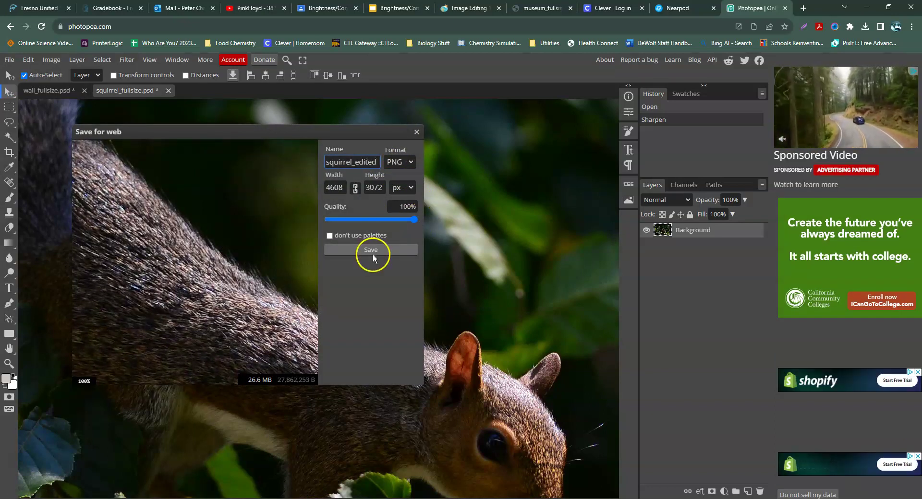
click(372, 250)
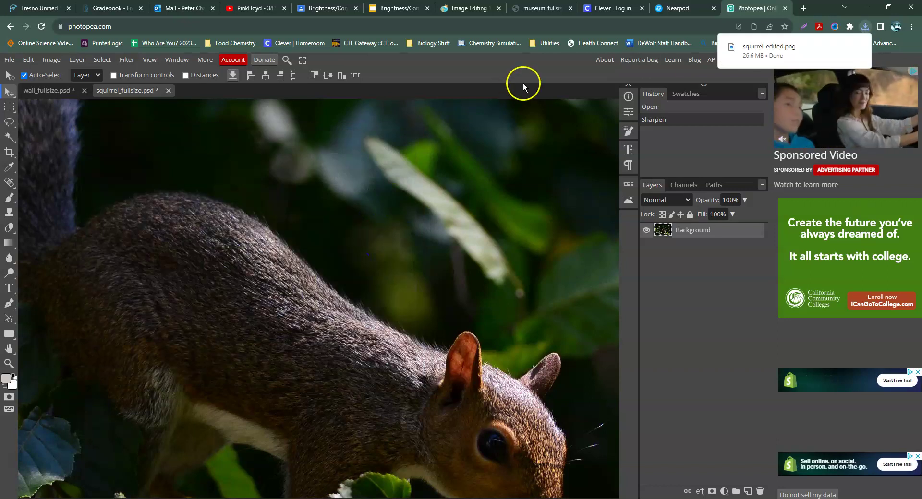
- Upload squirrel_fullsize to the Sharpness slide and shrink it into the Original Image box
click(396, 13)
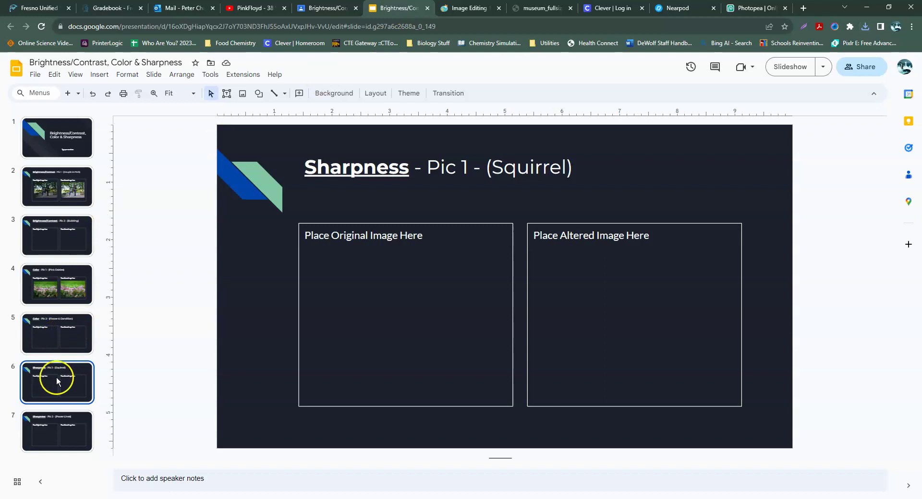
click(56, 327)
click(58, 383)
click(100, 75)
mouse_move(119, 91)
click(267, 94)
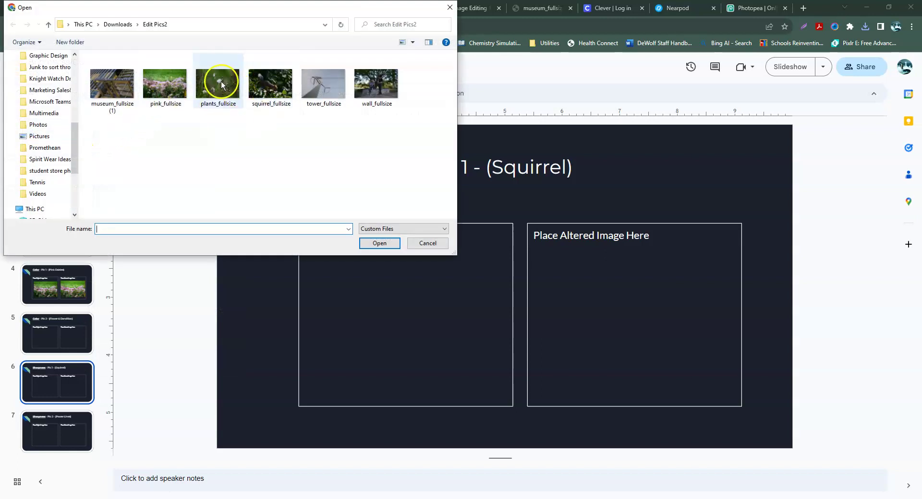
double_click(270, 84)
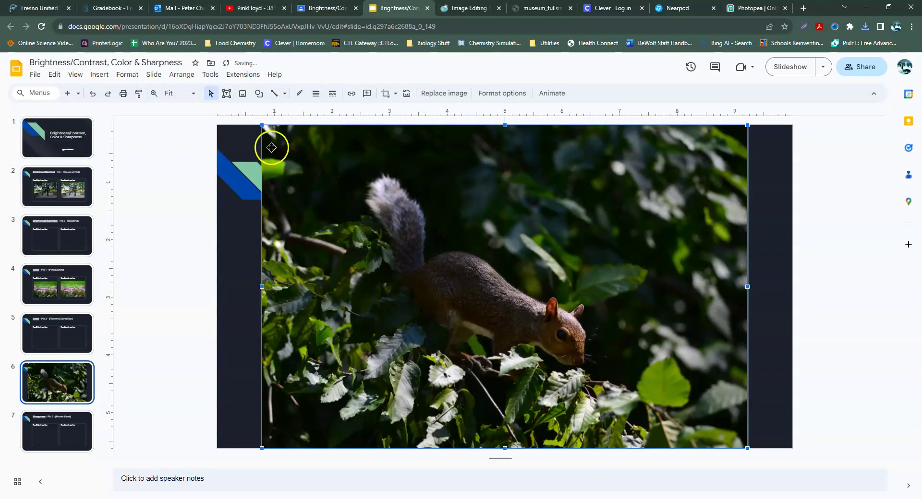
drag(262, 126, 498, 281)
drag(537, 358, 368, 267)
drag(403, 310, 338, 299)
click(585, 287)
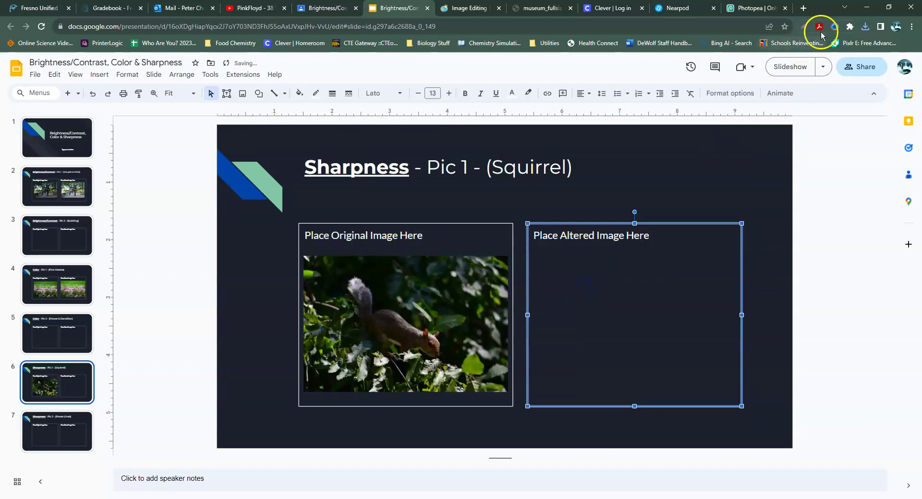
- Drag squirrel_edited.png from downloads into the Altered Image box, resized to fit
click(864, 27)
drag(771, 71, 608, 305)
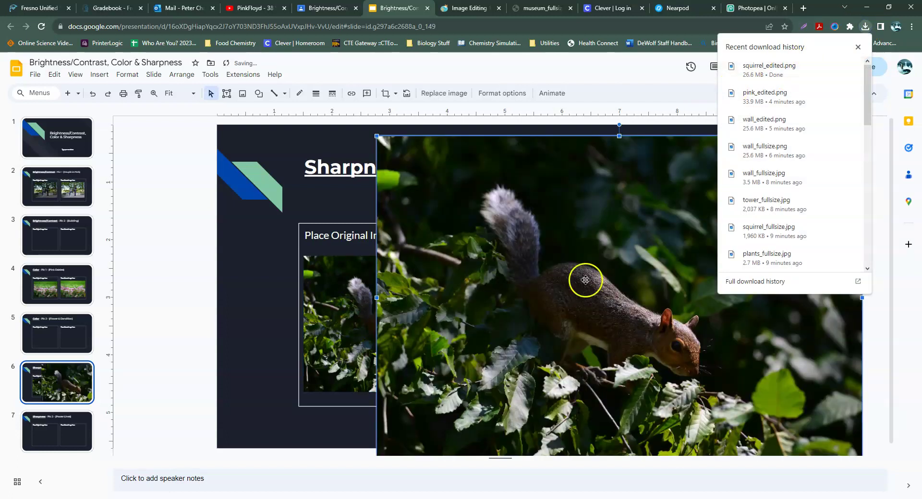
drag(376, 136, 665, 328)
drag(722, 388, 592, 317)
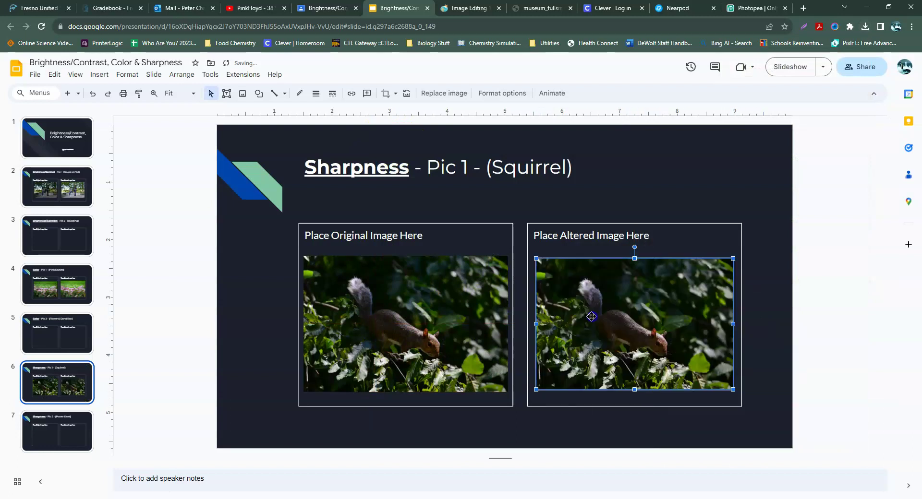
click(657, 184)
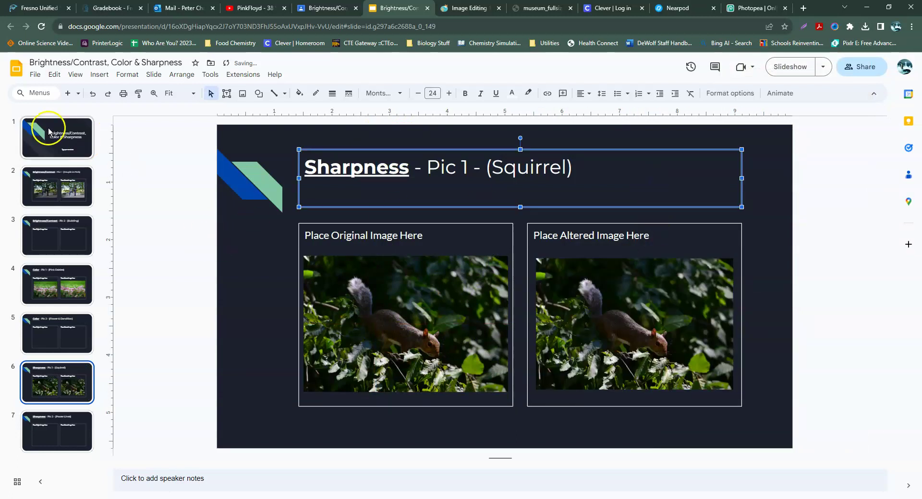
- Browse slides 3, 5 and 7, ending on slide 5, Color - Pic 2 (Flower & Dandilion)
click(56, 235)
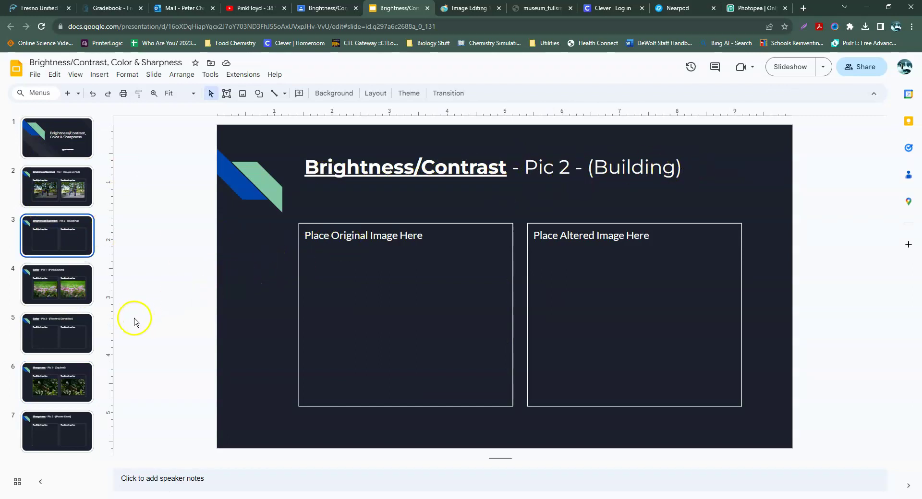
click(77, 330)
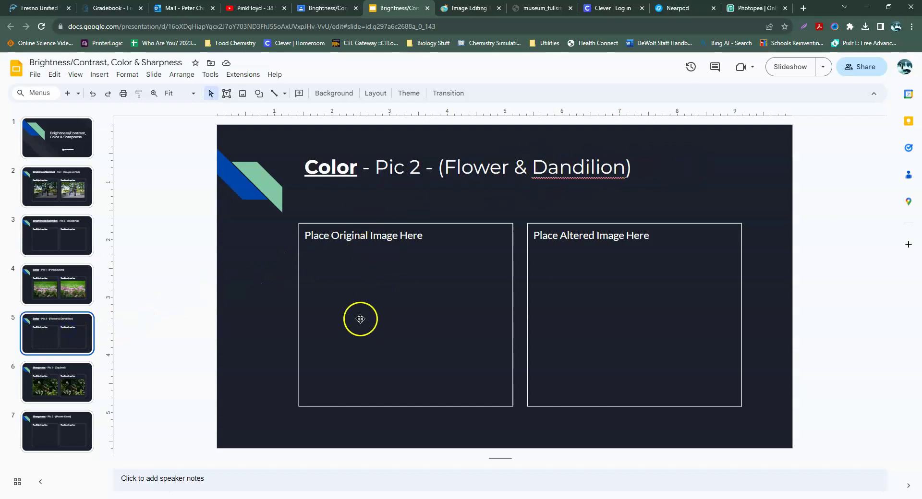
click(38, 433)
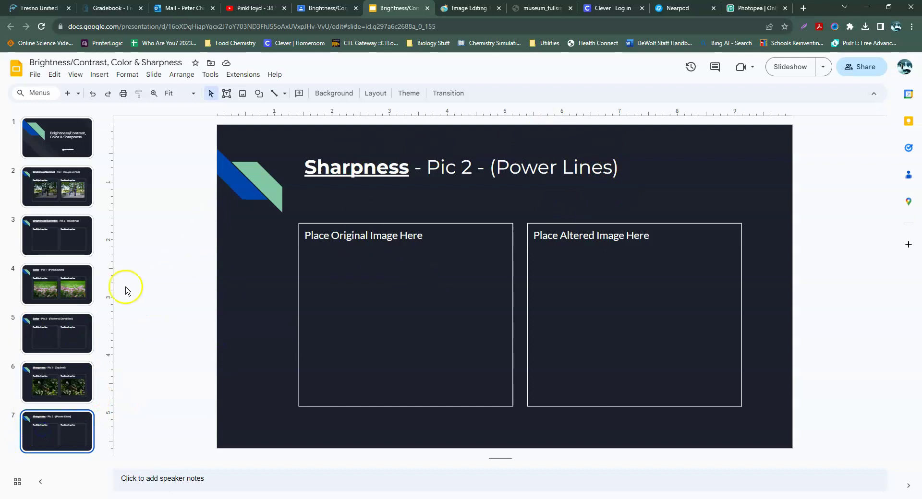
click(61, 334)
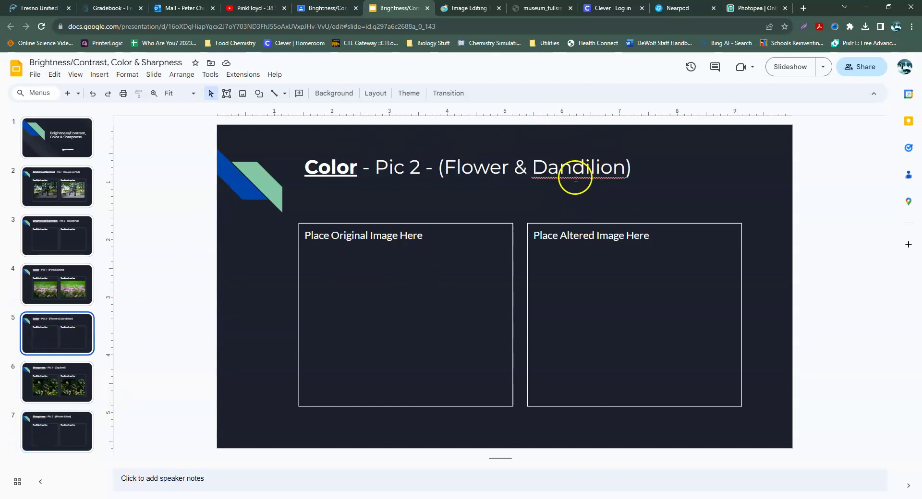